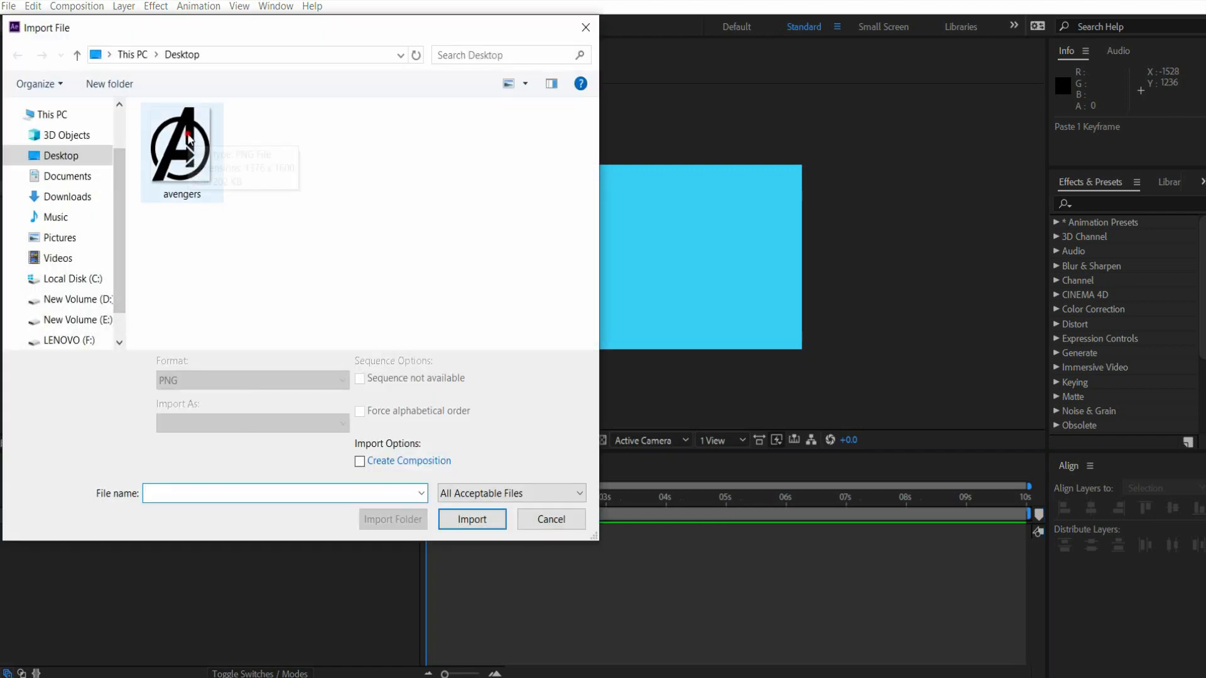
- Import avengers.png into Comp 1 as a layer and scale it down proportionally to fit inside the frame
click(188, 139)
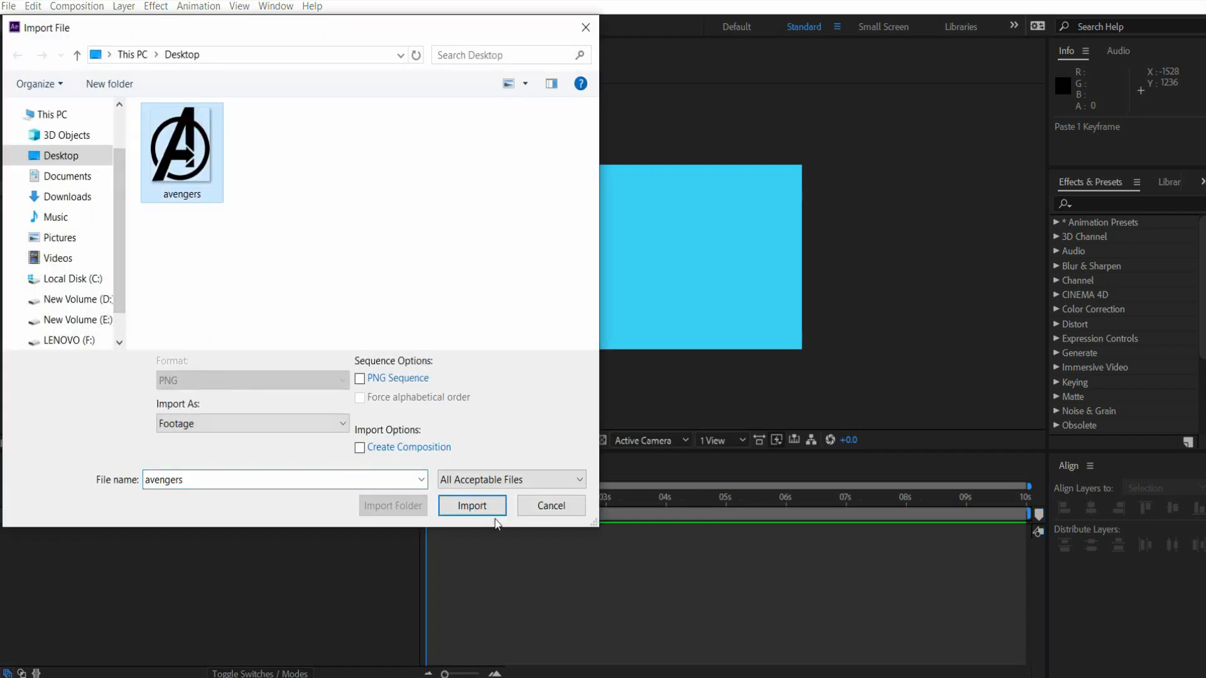
click(472, 518)
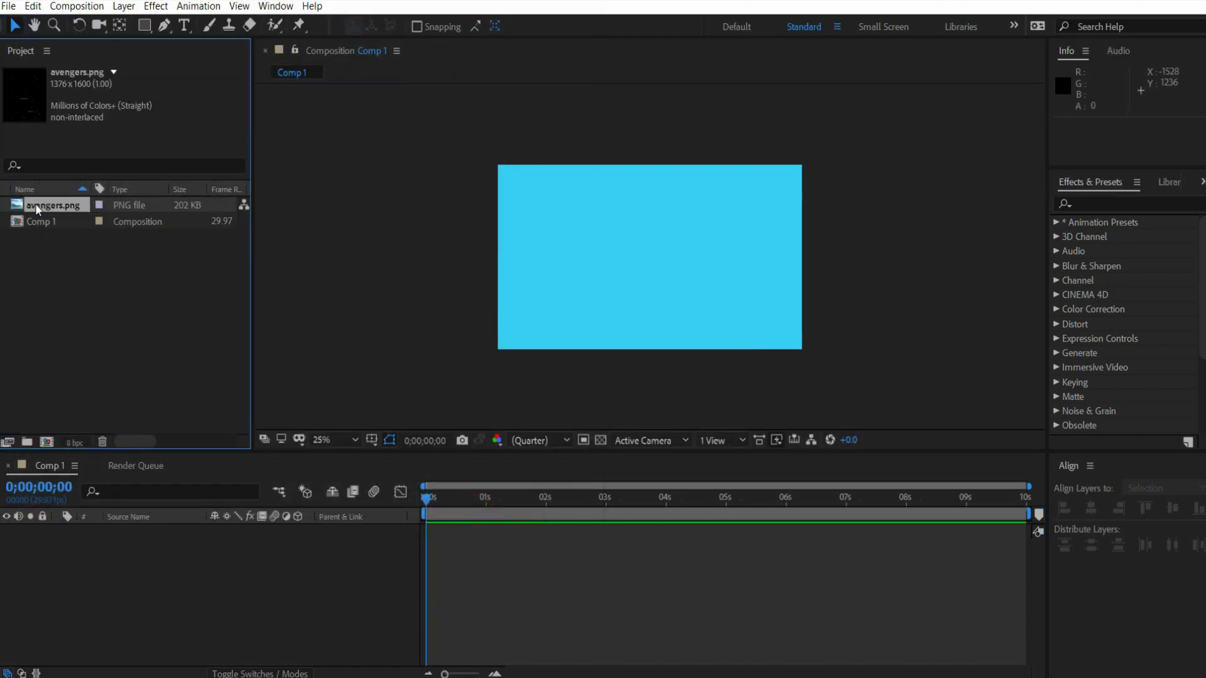
drag(35, 203, 128, 597)
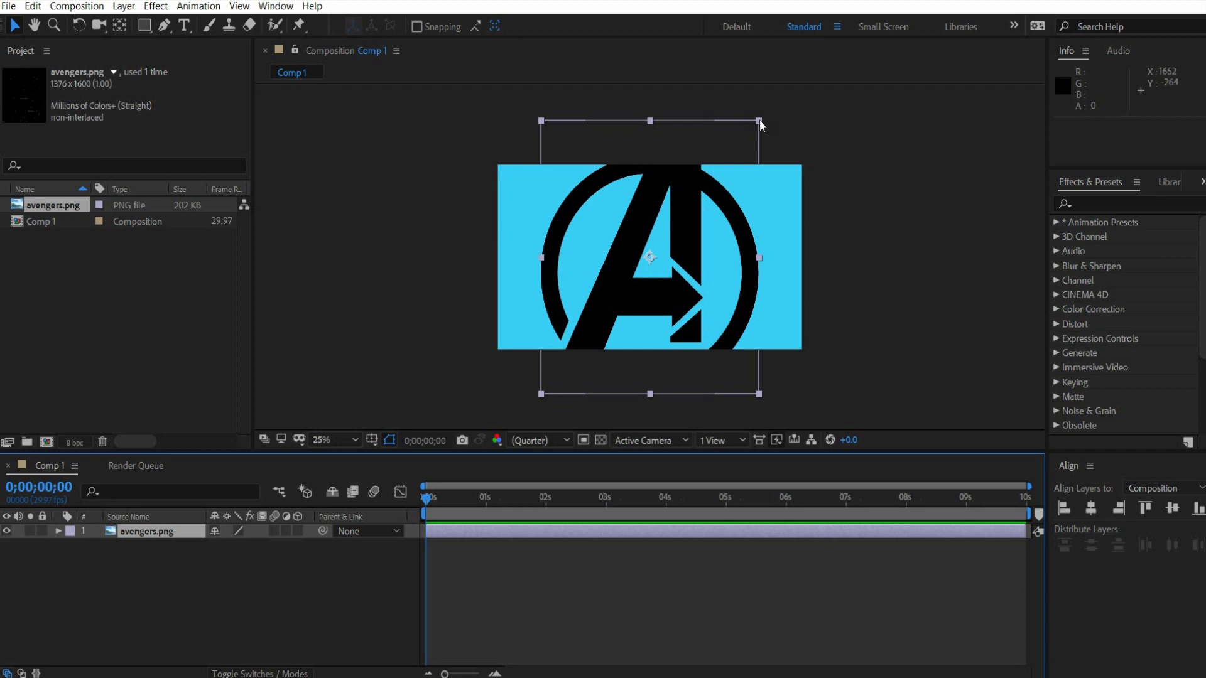
drag(759, 119, 712, 181)
- Auto-trace the avengers.png layer's Alpha channel for the current frame onto a new layer, and hide the original logo layer
click(175, 531)
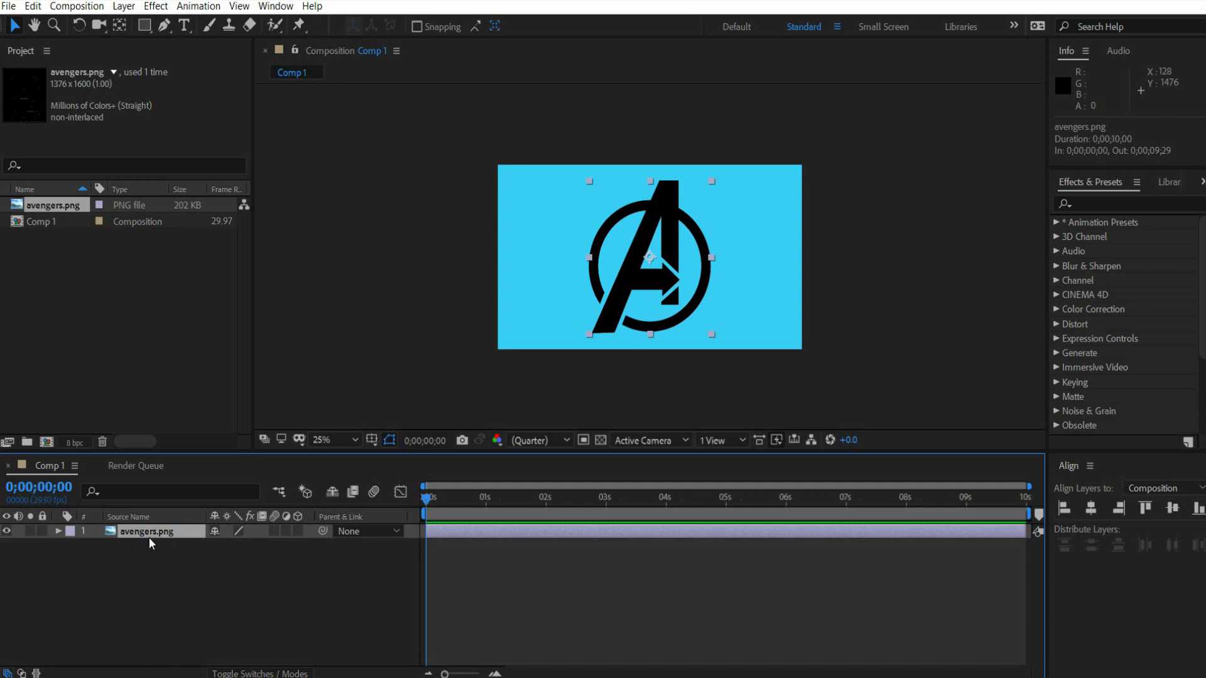
click(123, 7)
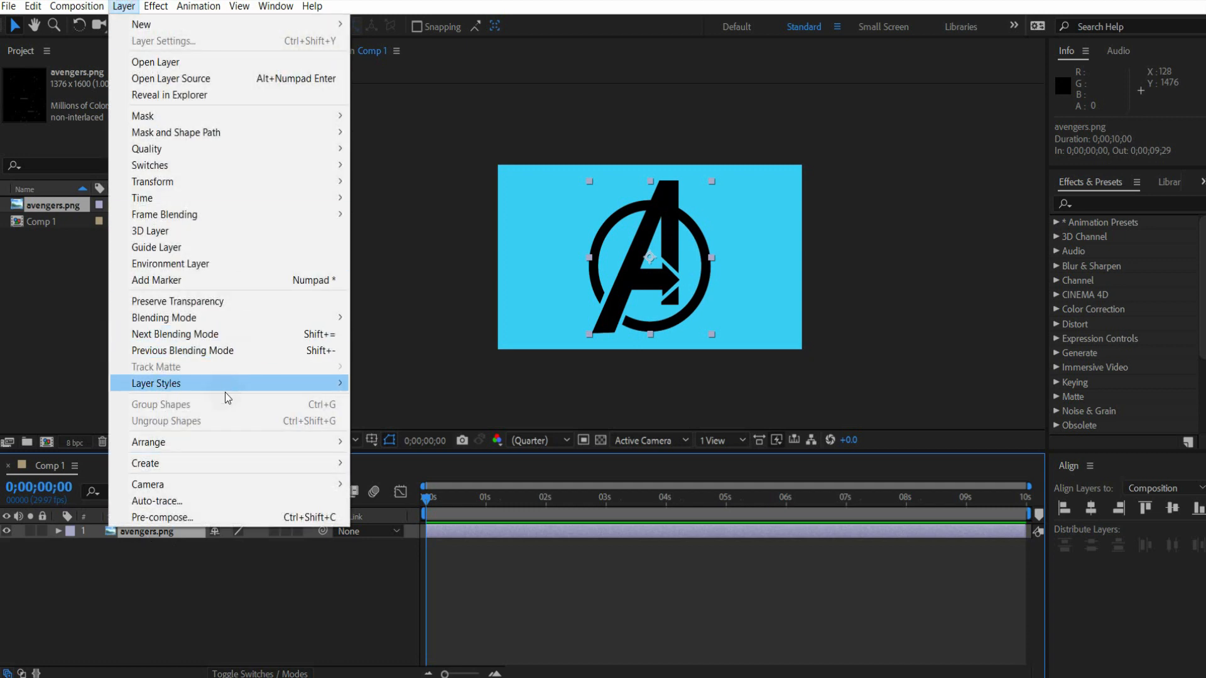
click(218, 497)
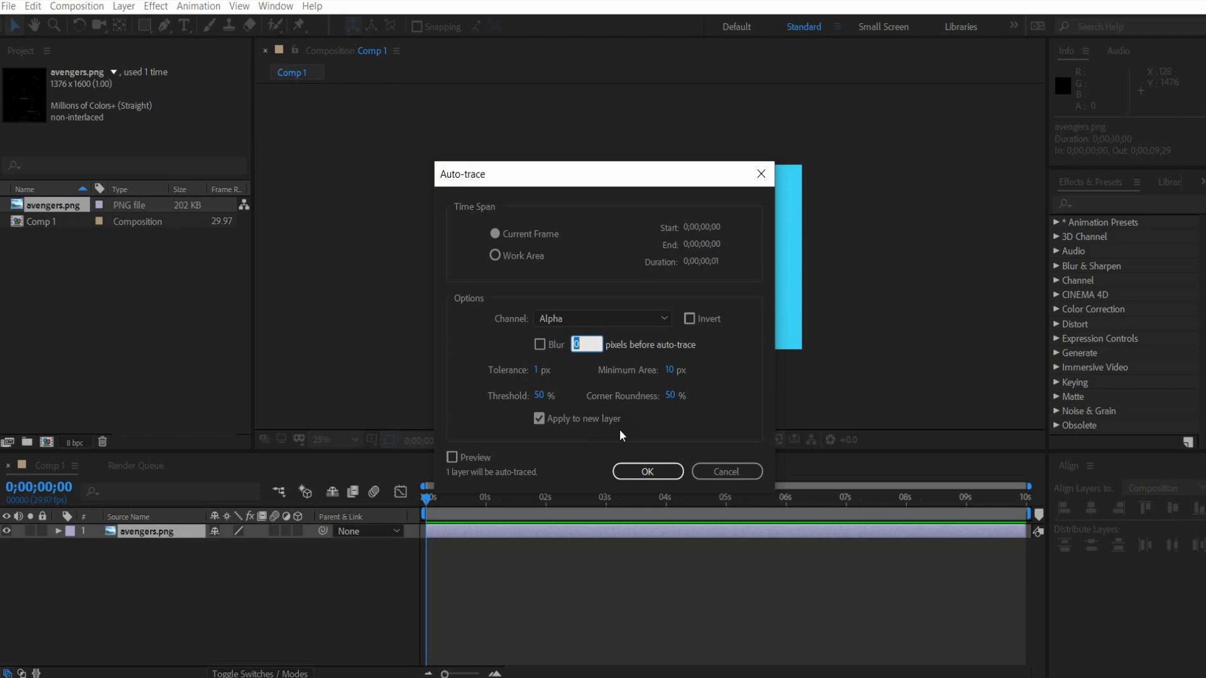
click(646, 472)
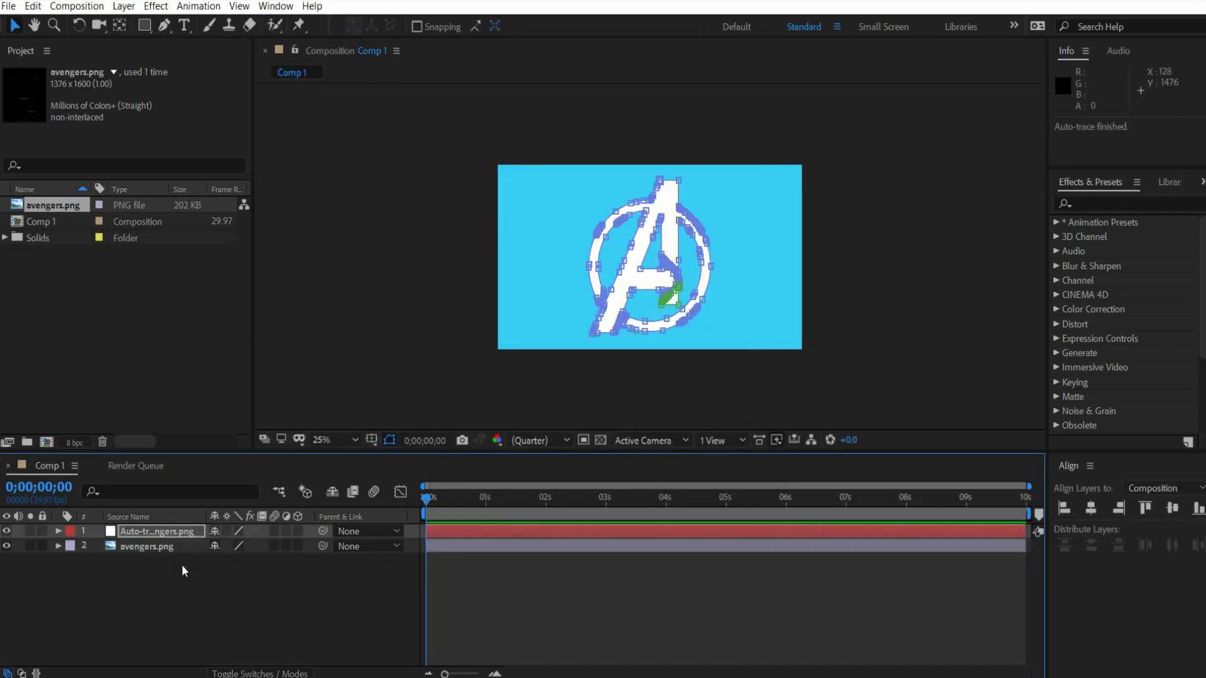
click(134, 550)
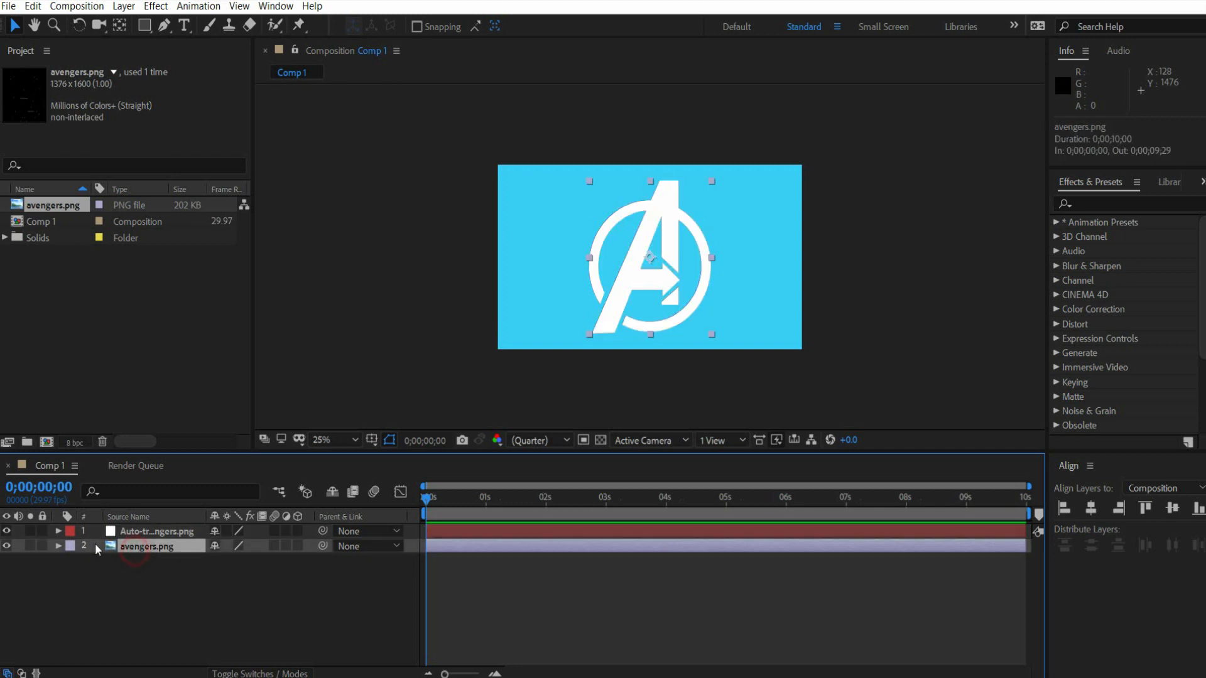
click(7, 545)
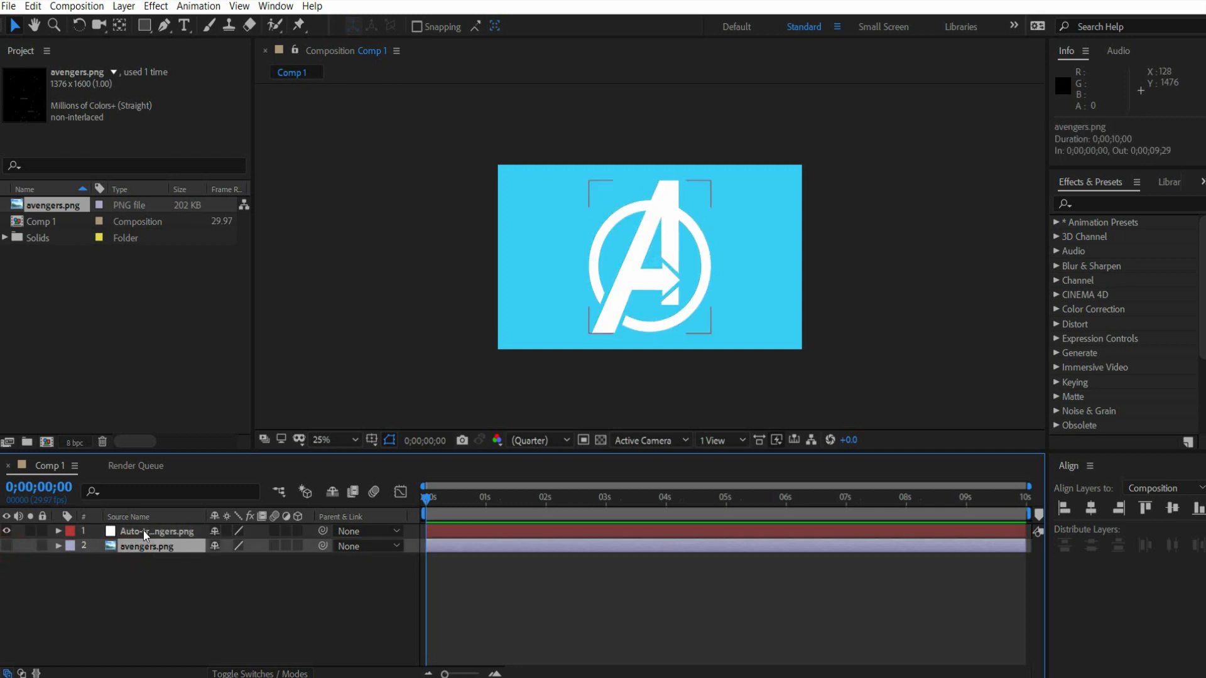
- Copy the Mask Path of Mask 1 from the auto-traced logo layer
click(143, 529)
click(59, 532)
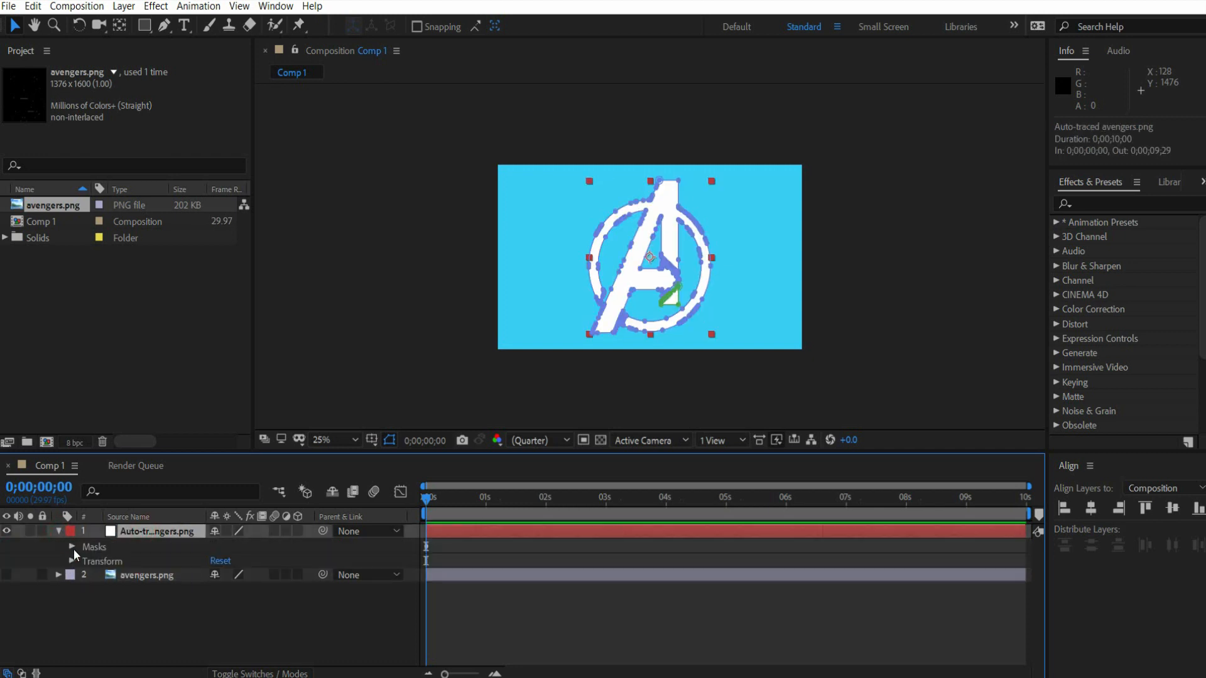
click(73, 548)
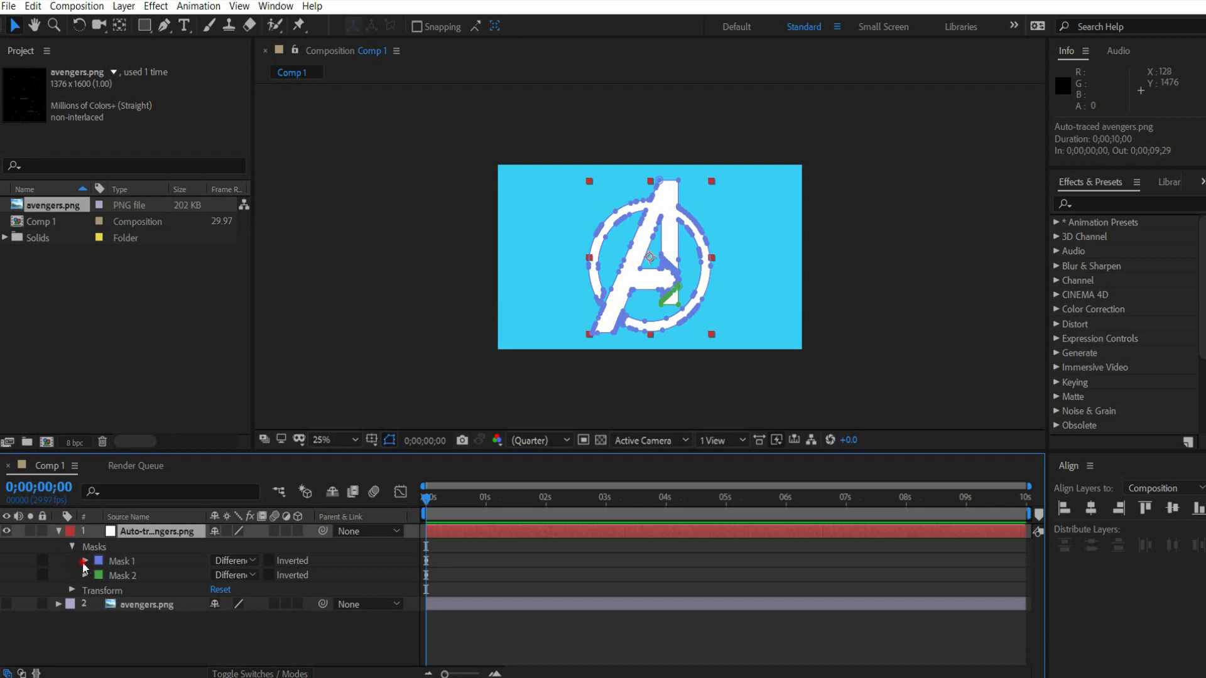
click(83, 562)
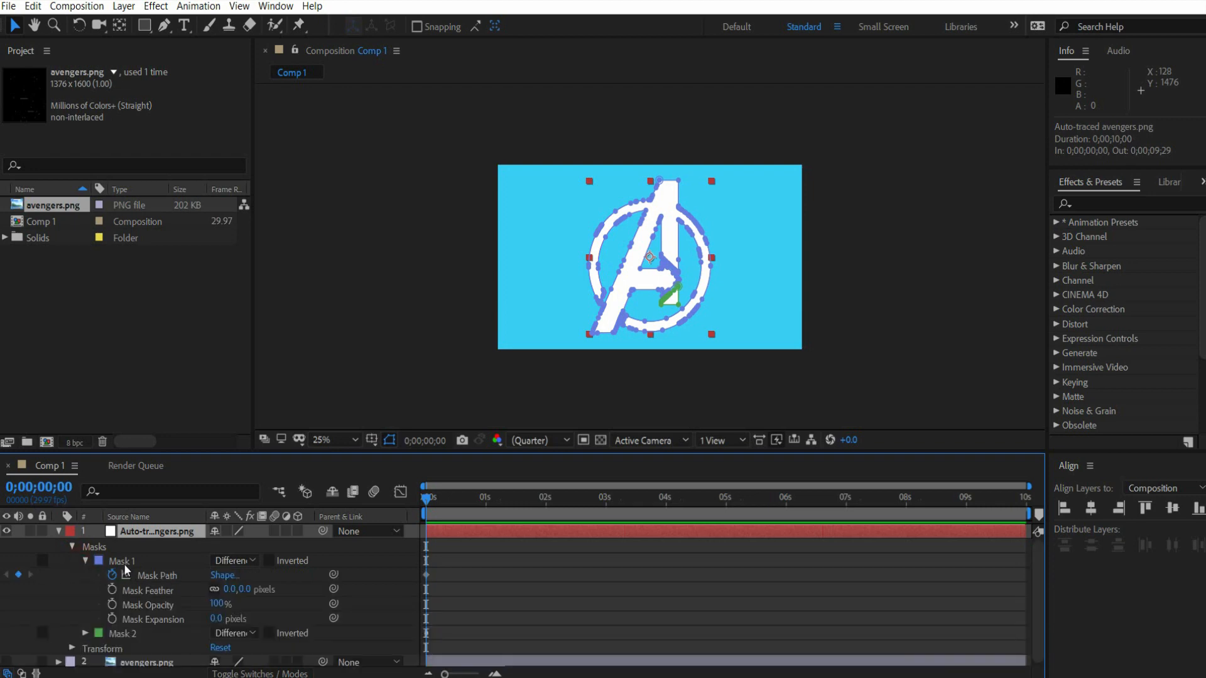
click(150, 575)
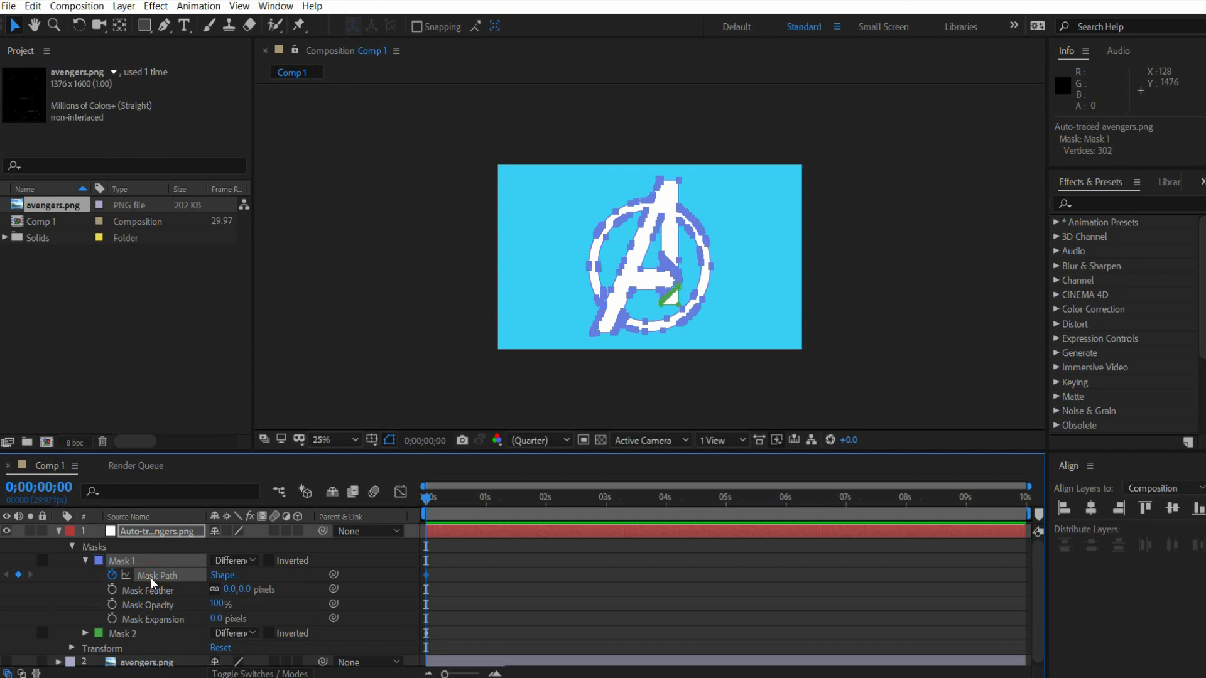
key(ctrl+c)
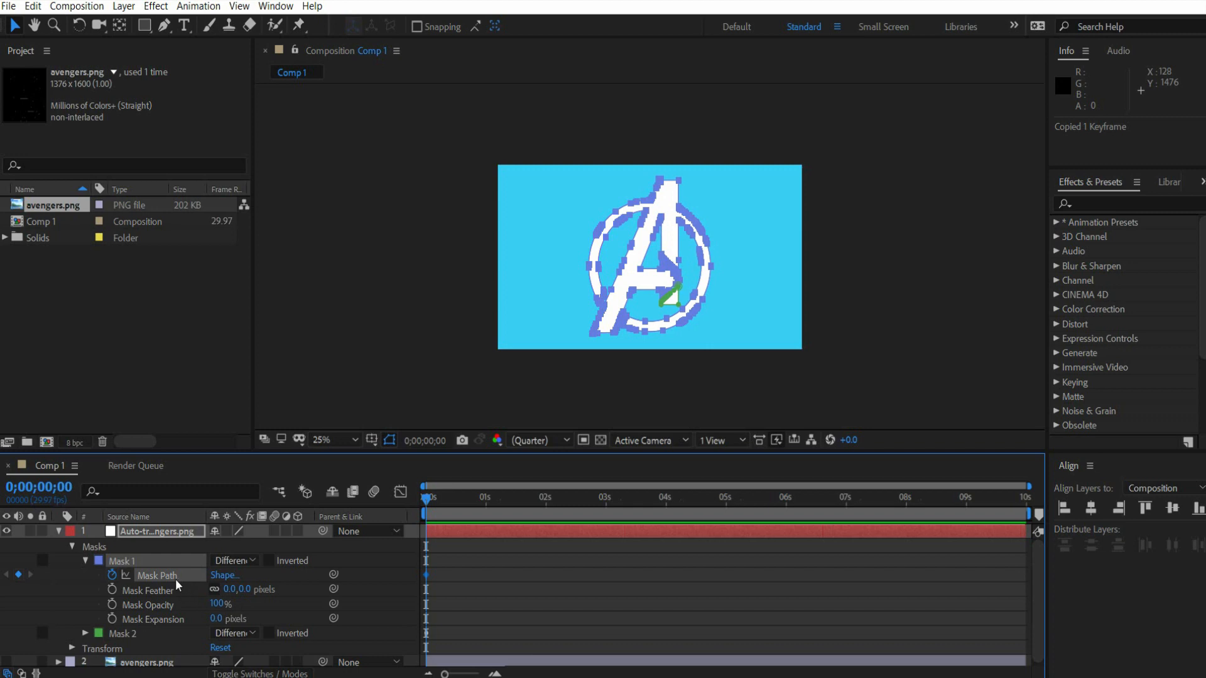
- Create a new empty shape layer above the auto-traced layer and add a Path to its contents
right_click(146, 564)
mouse_move(278, 404)
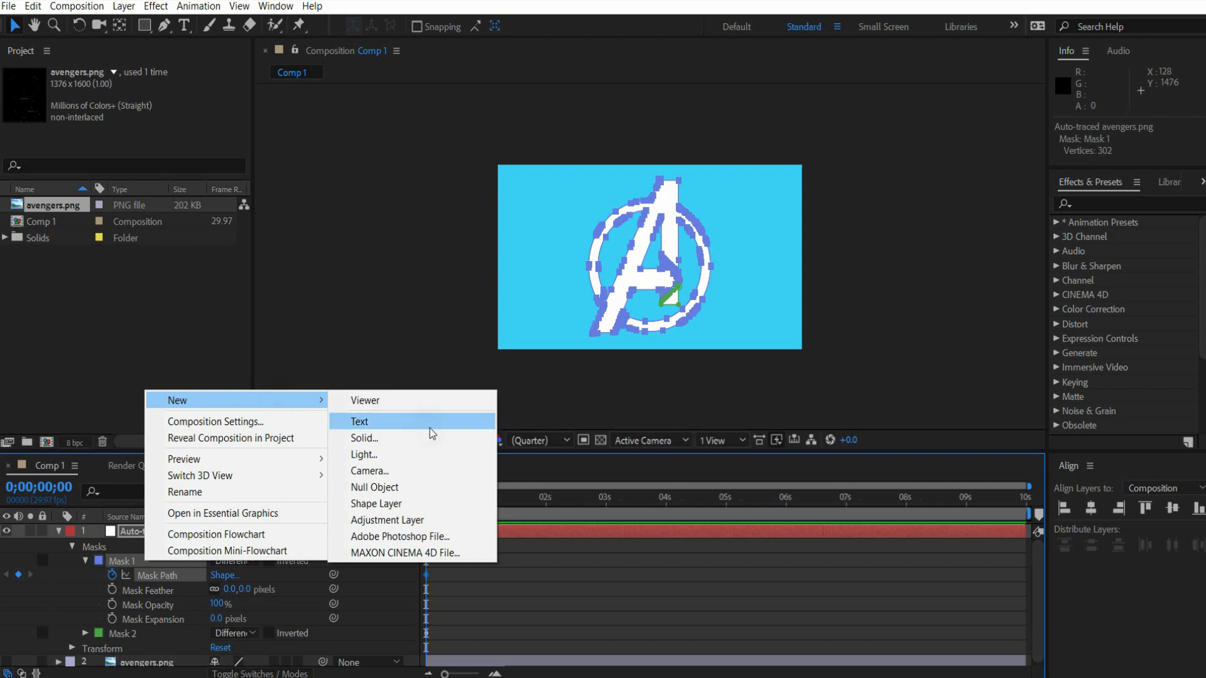
click(433, 509)
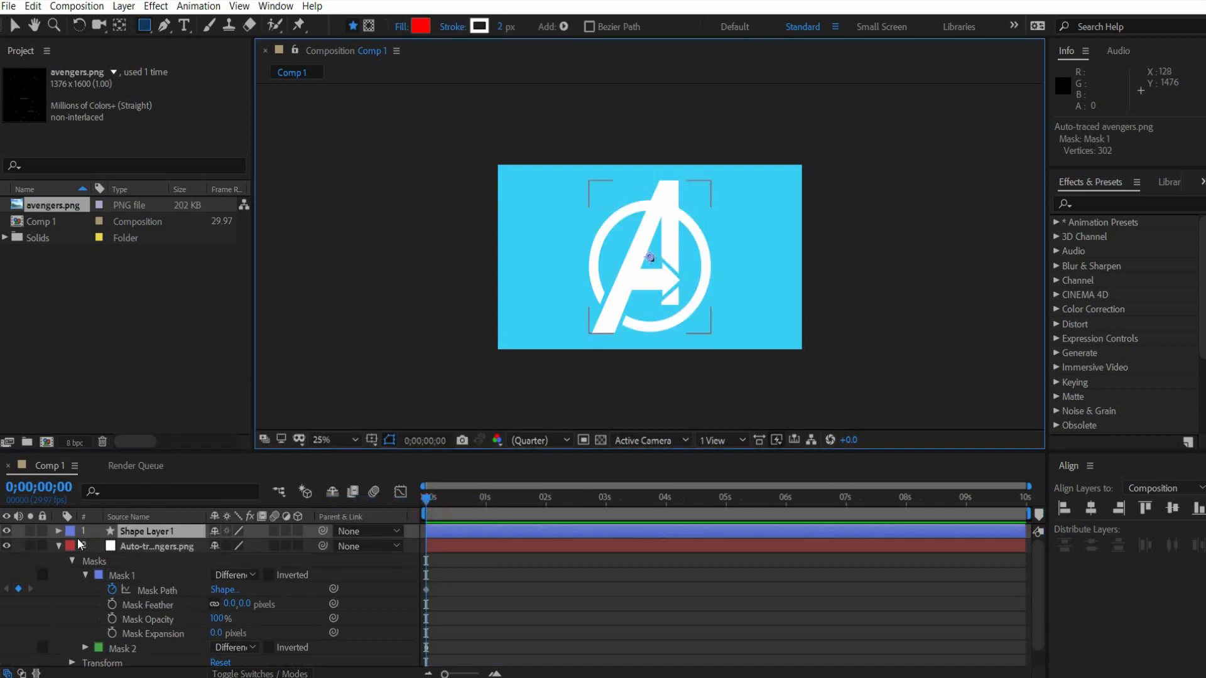
click(60, 531)
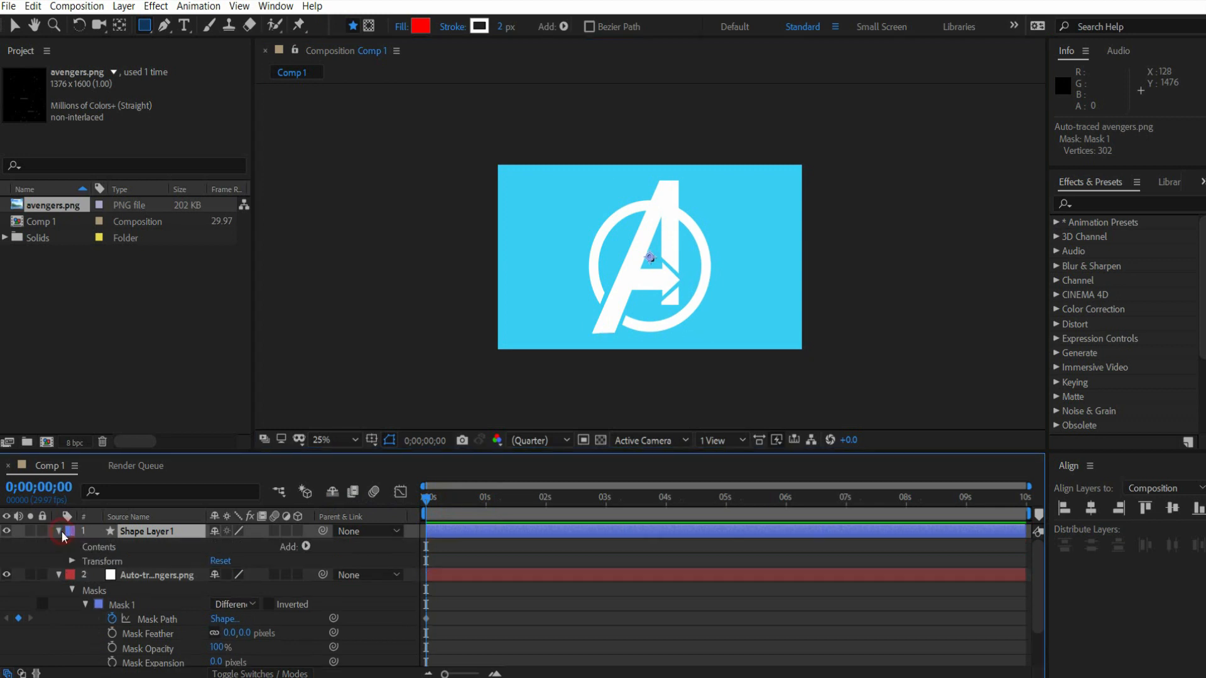
click(307, 546)
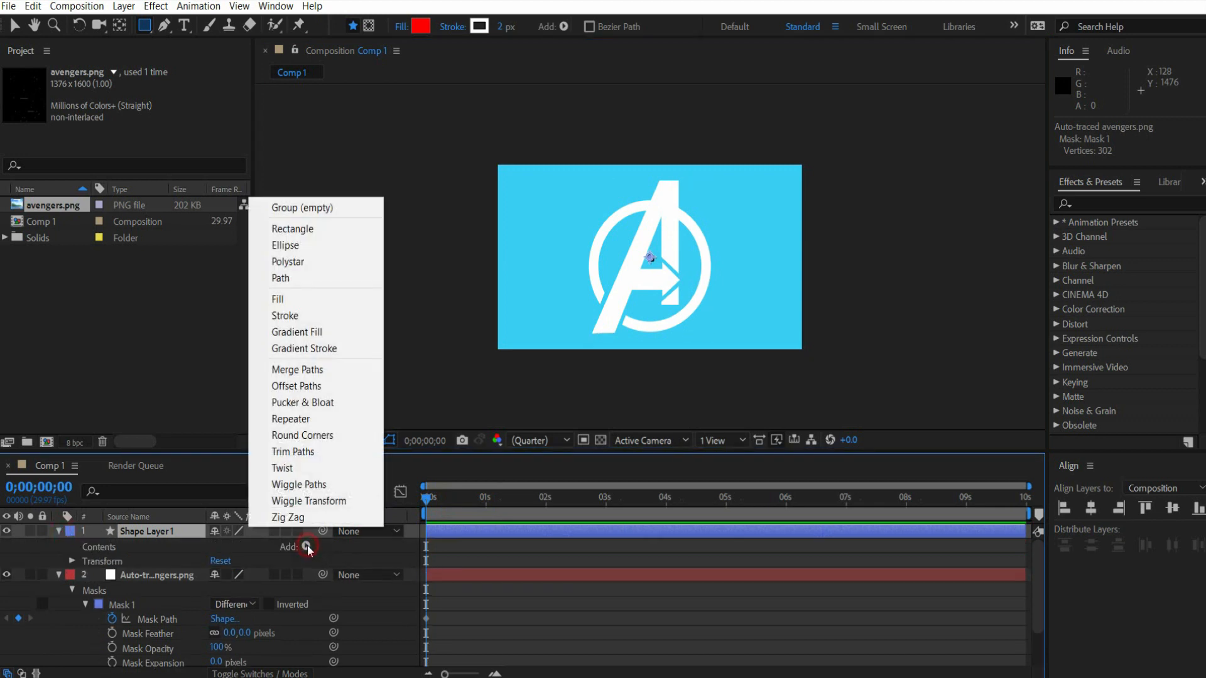
click(305, 278)
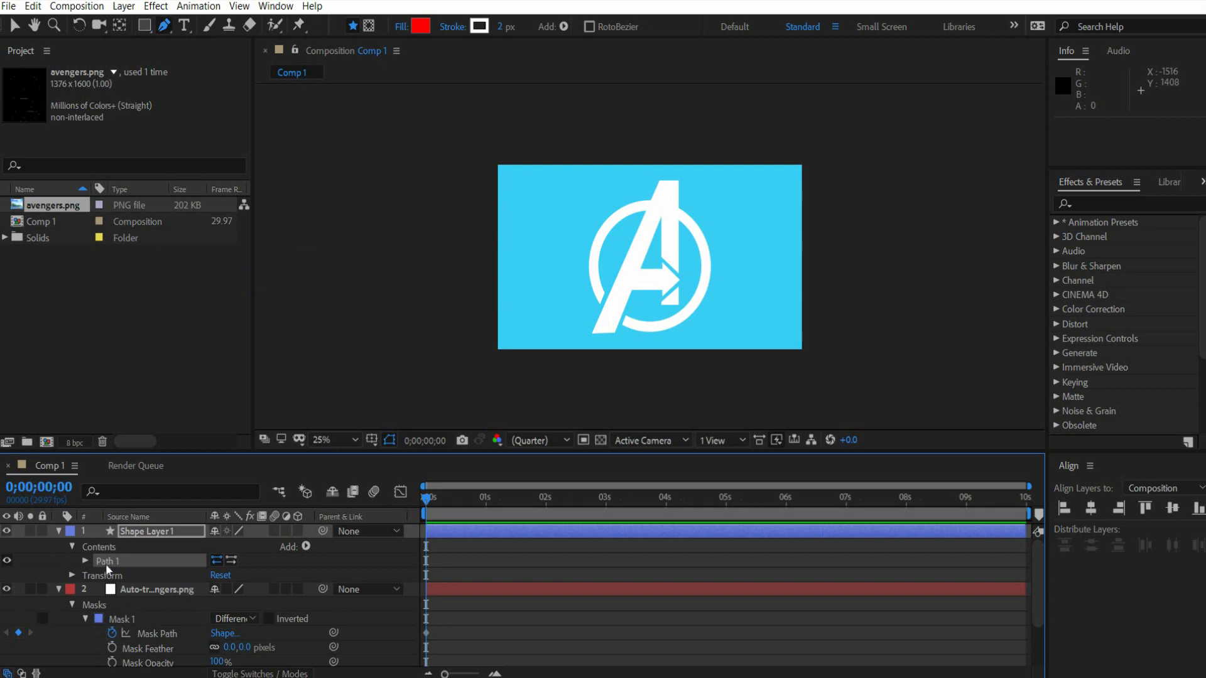
- Place a single Pen point beside the logo on Shape Layer 1 and paste the copied Mask 1 path into it
click(86, 561)
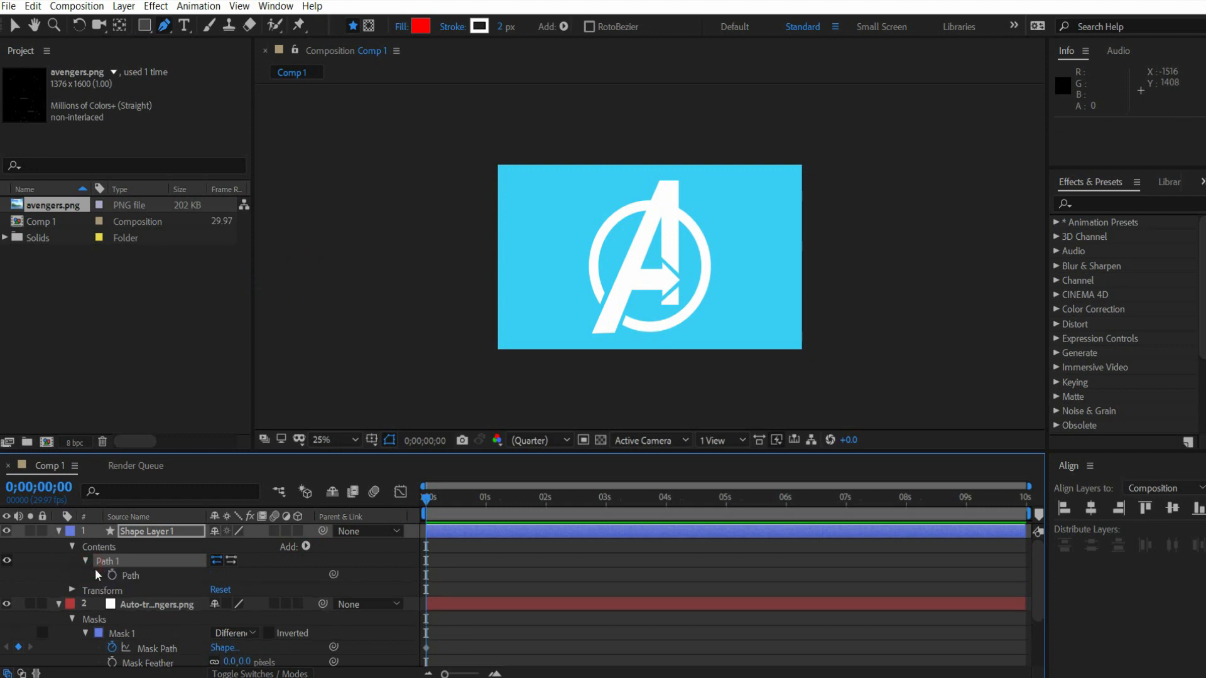
click(134, 575)
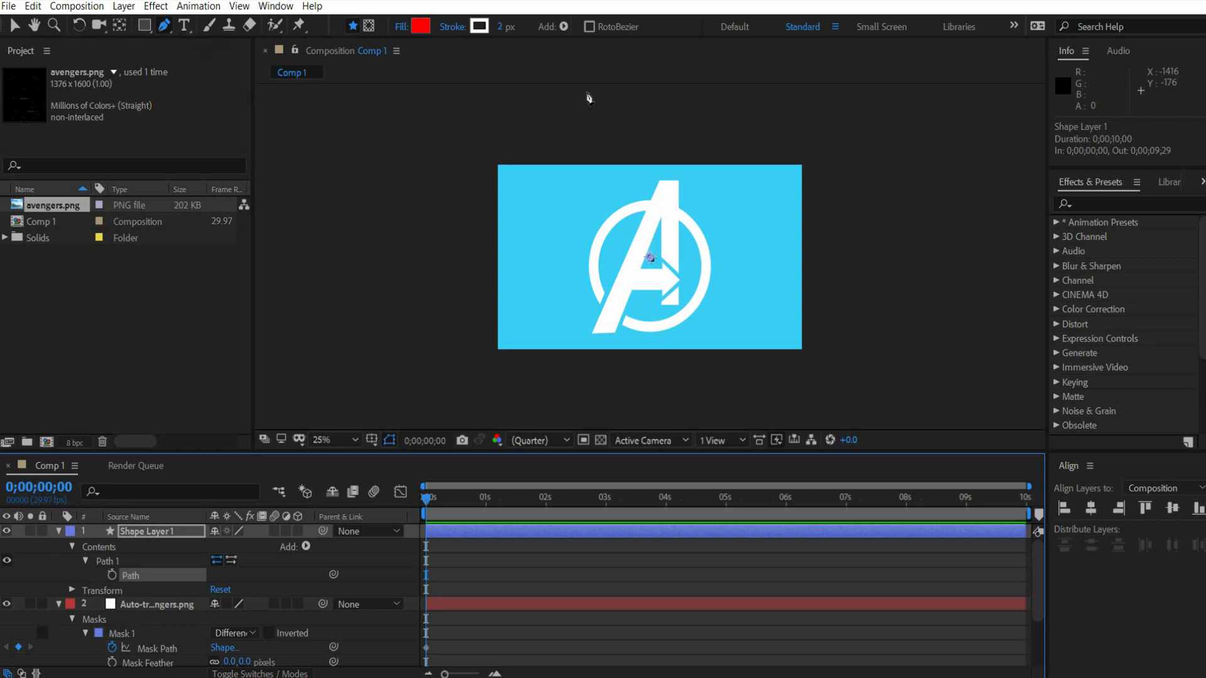
click(760, 221)
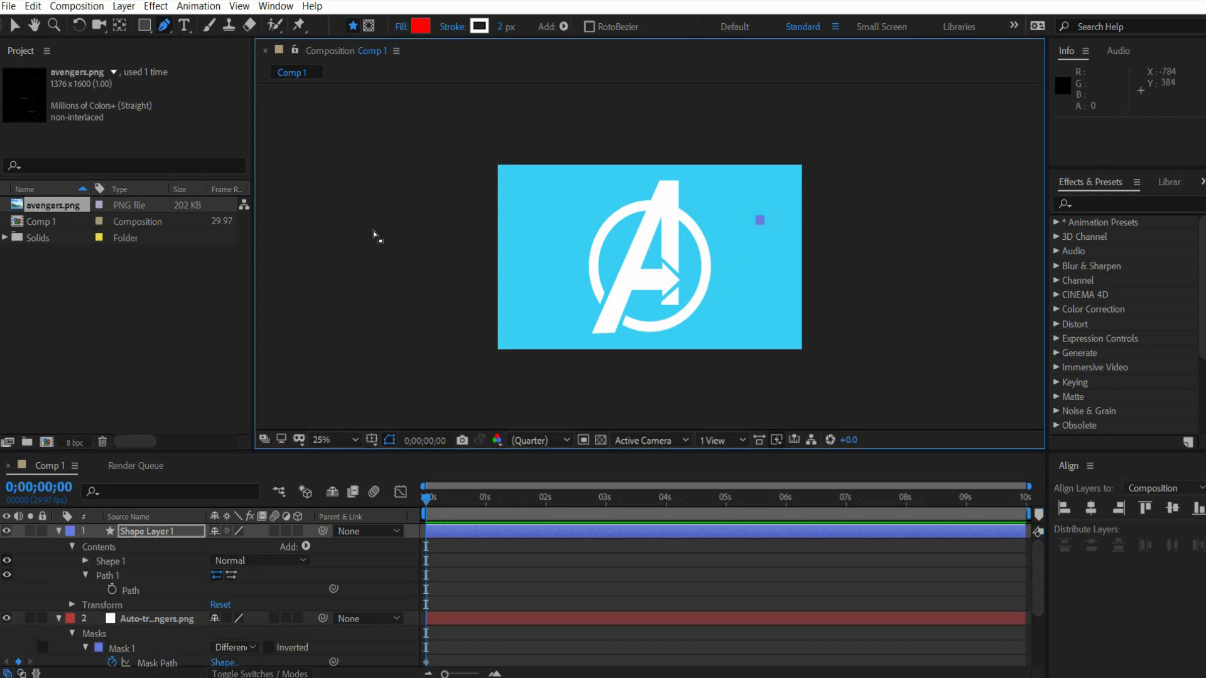
key(ctrl+v)
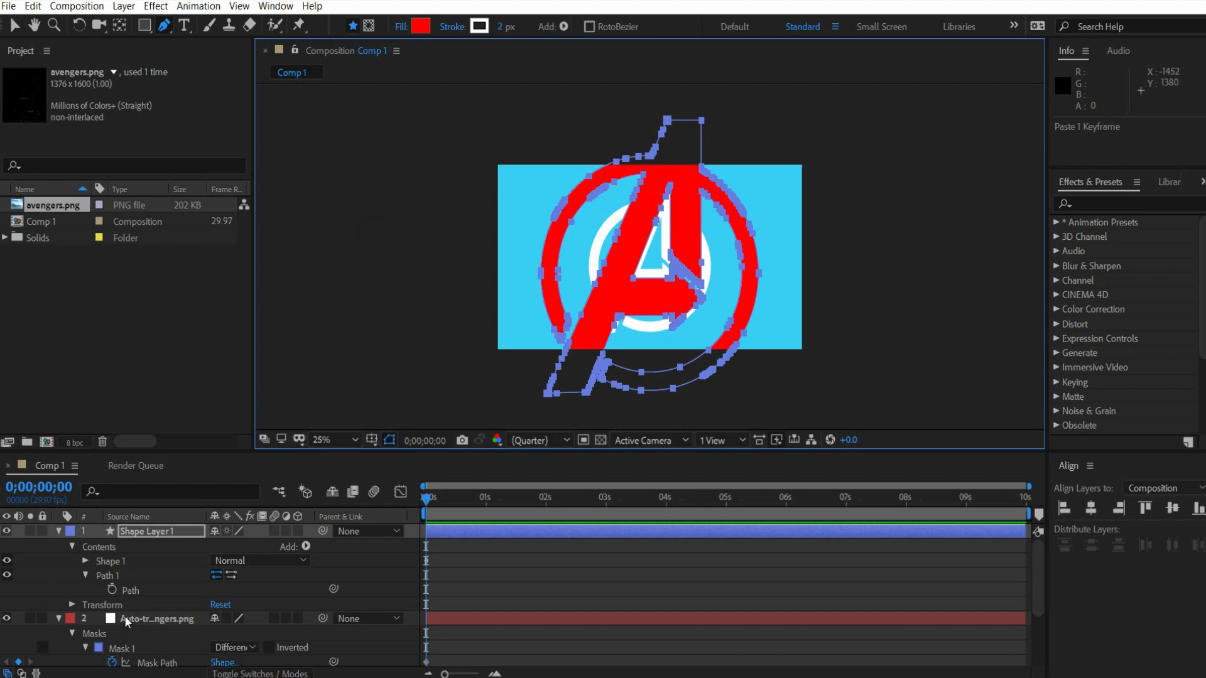
- Collapse Shape Layer 1 and Mask 1, and copy the Mask Path of Mask 2 from the auto-traced layer
click(58, 530)
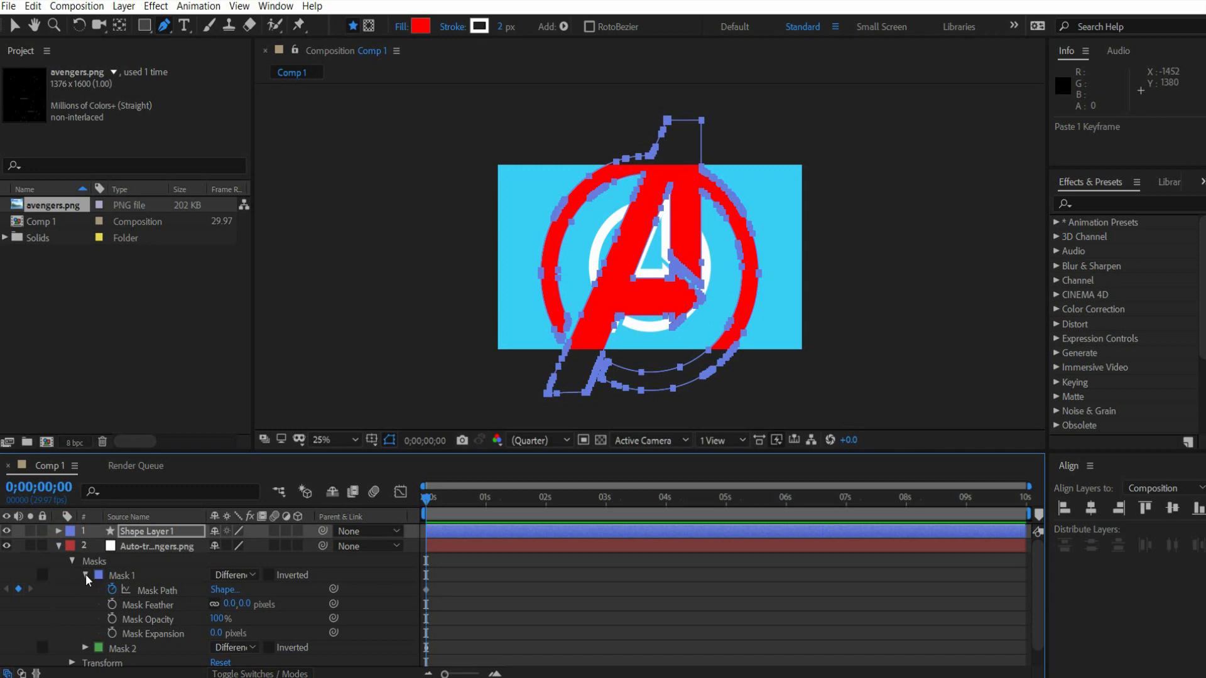
click(85, 575)
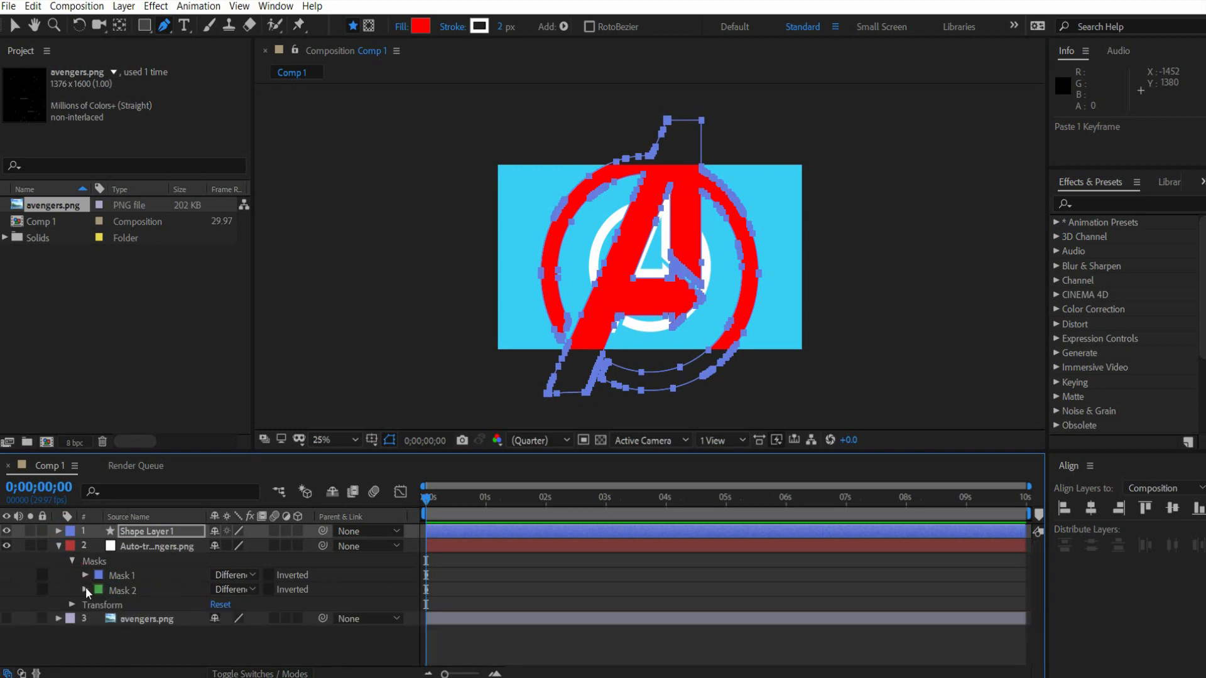
click(86, 589)
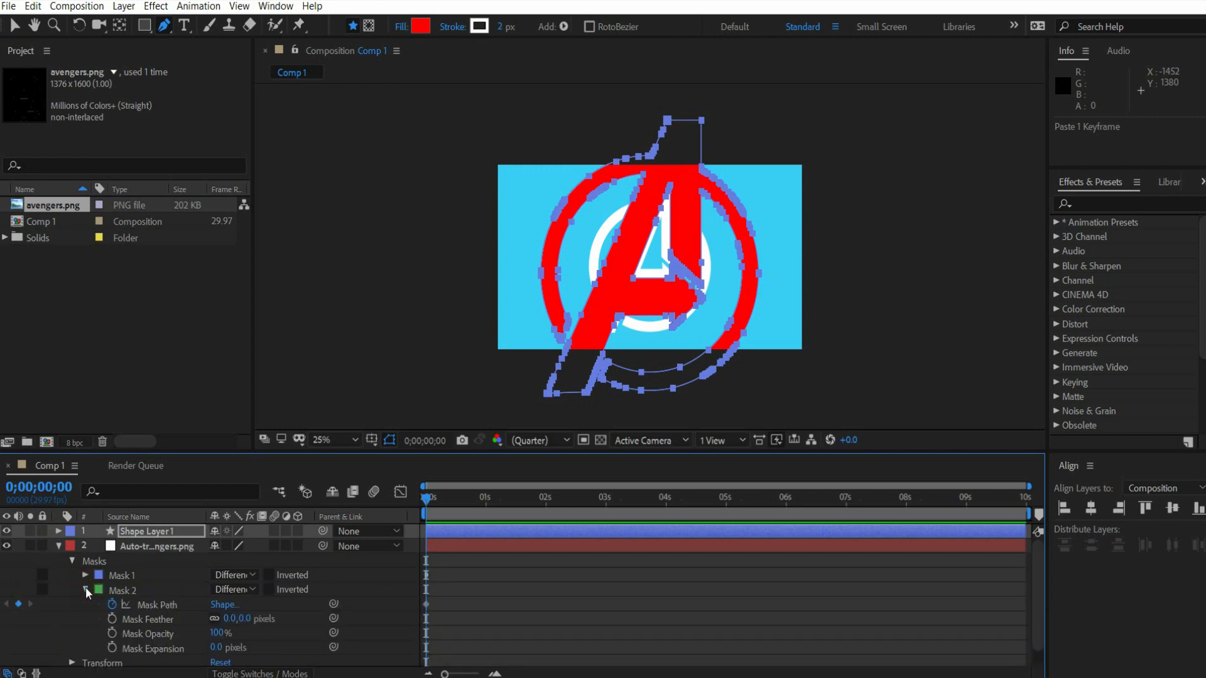
click(166, 607)
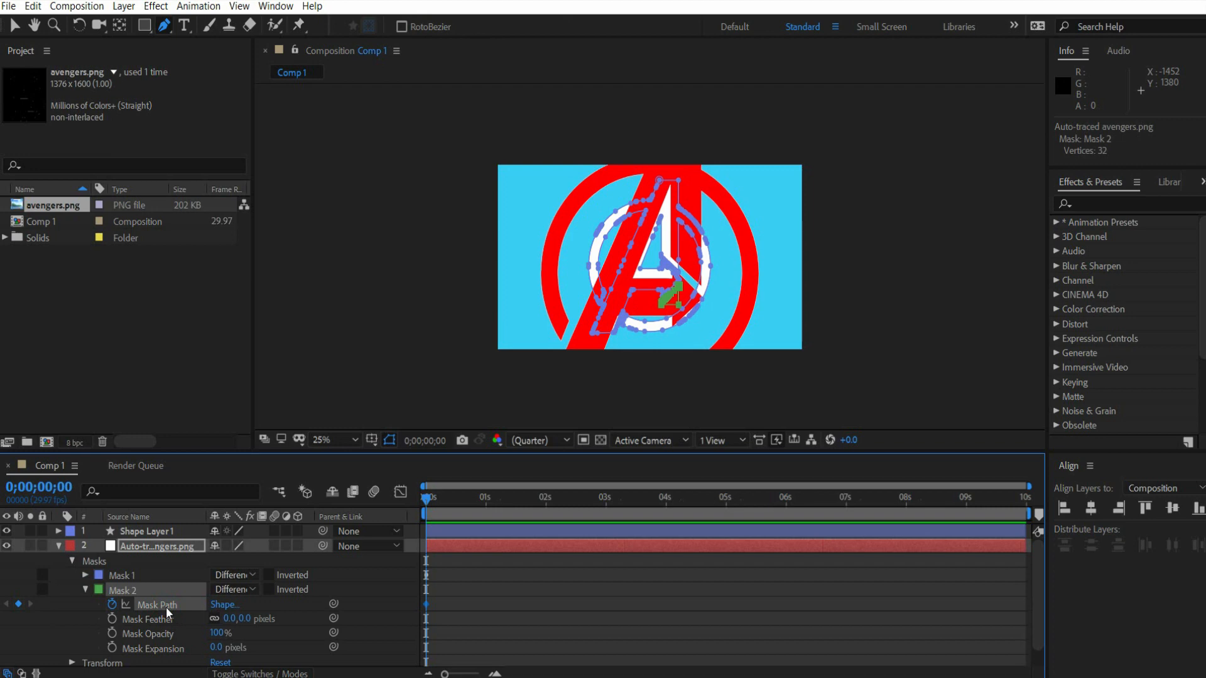
key(ctrl+c)
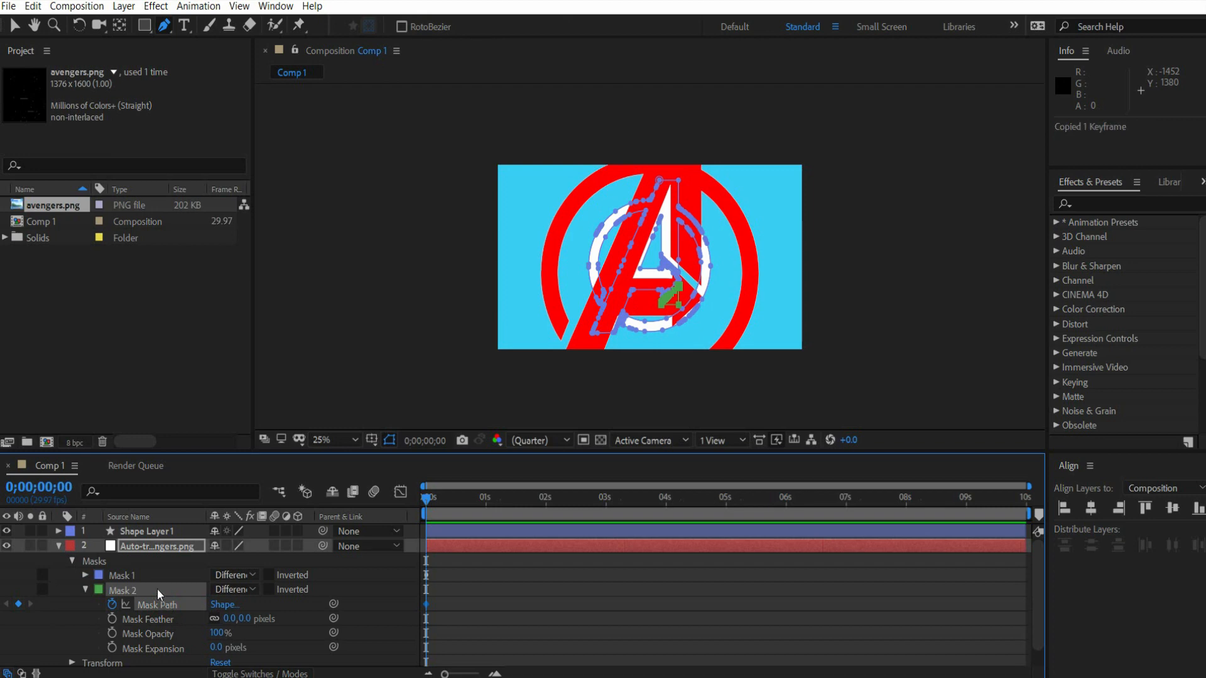
- Create a second empty shape layer for the Mask 2 outline and add a Path to its contents
right_click(157, 589)
mouse_move(219, 428)
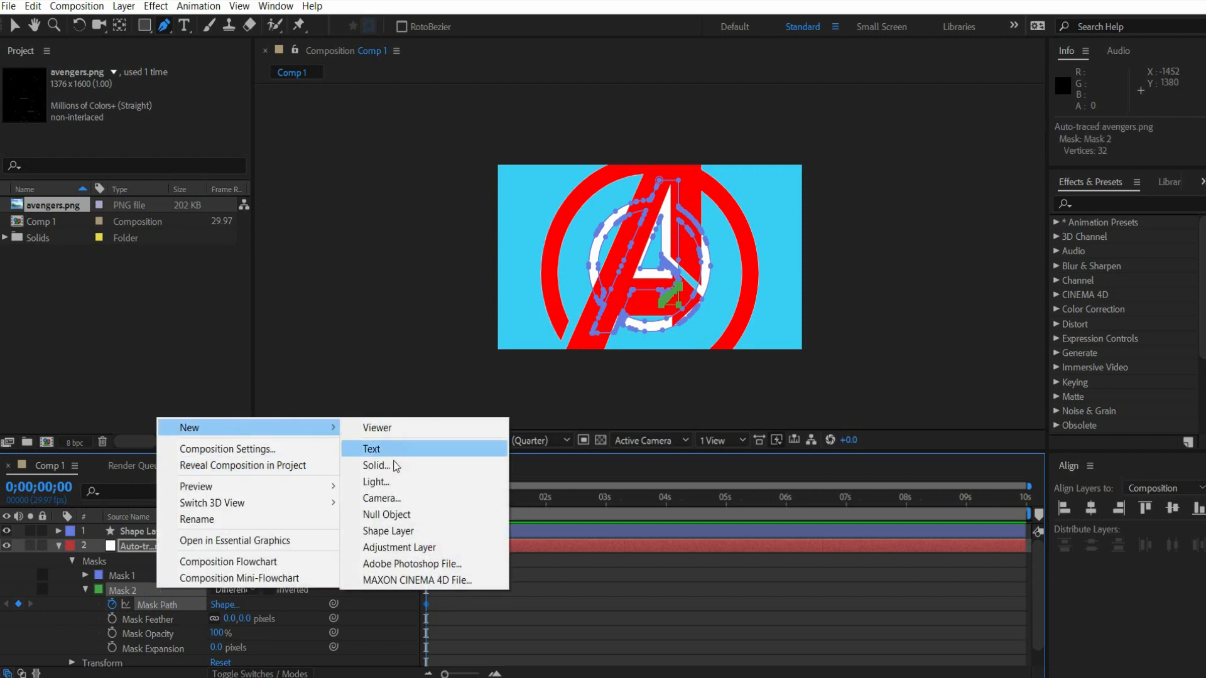
click(388, 531)
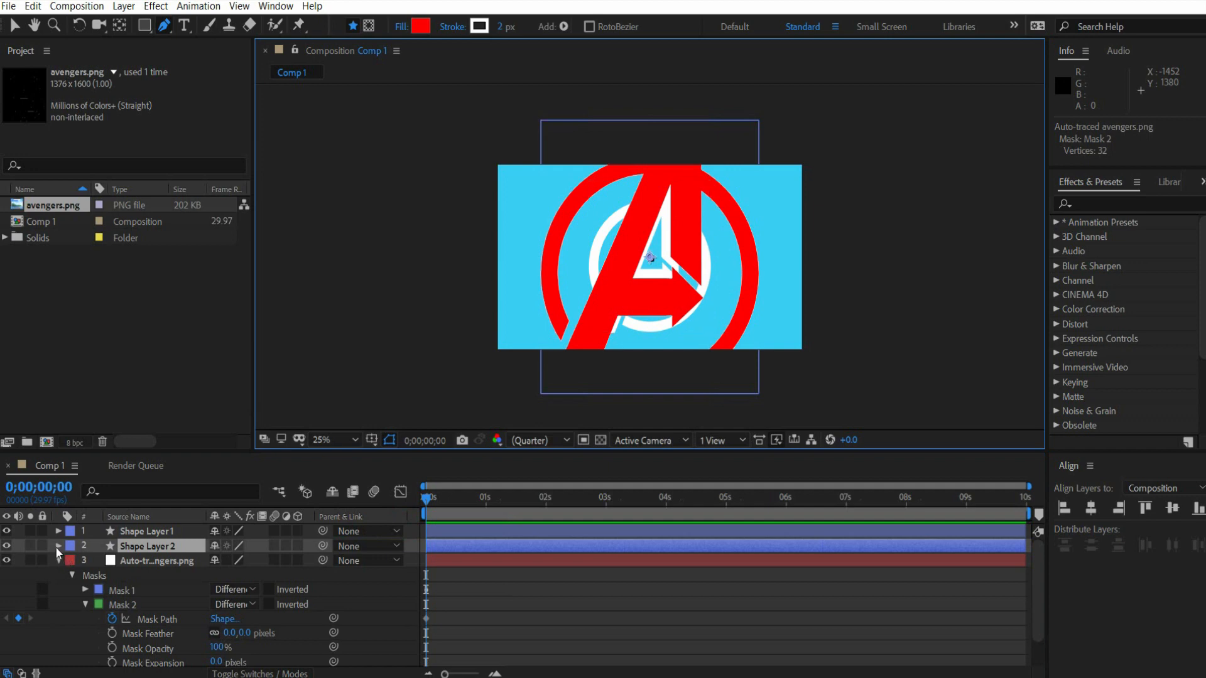
click(56, 546)
click(306, 560)
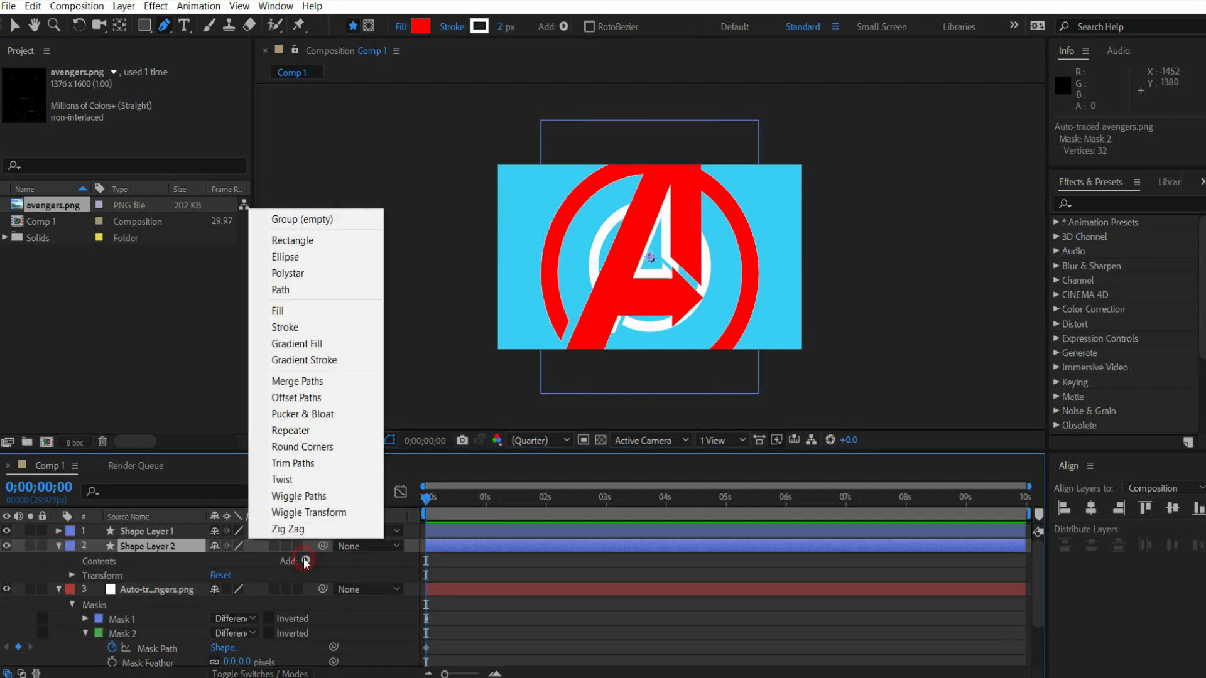
click(293, 289)
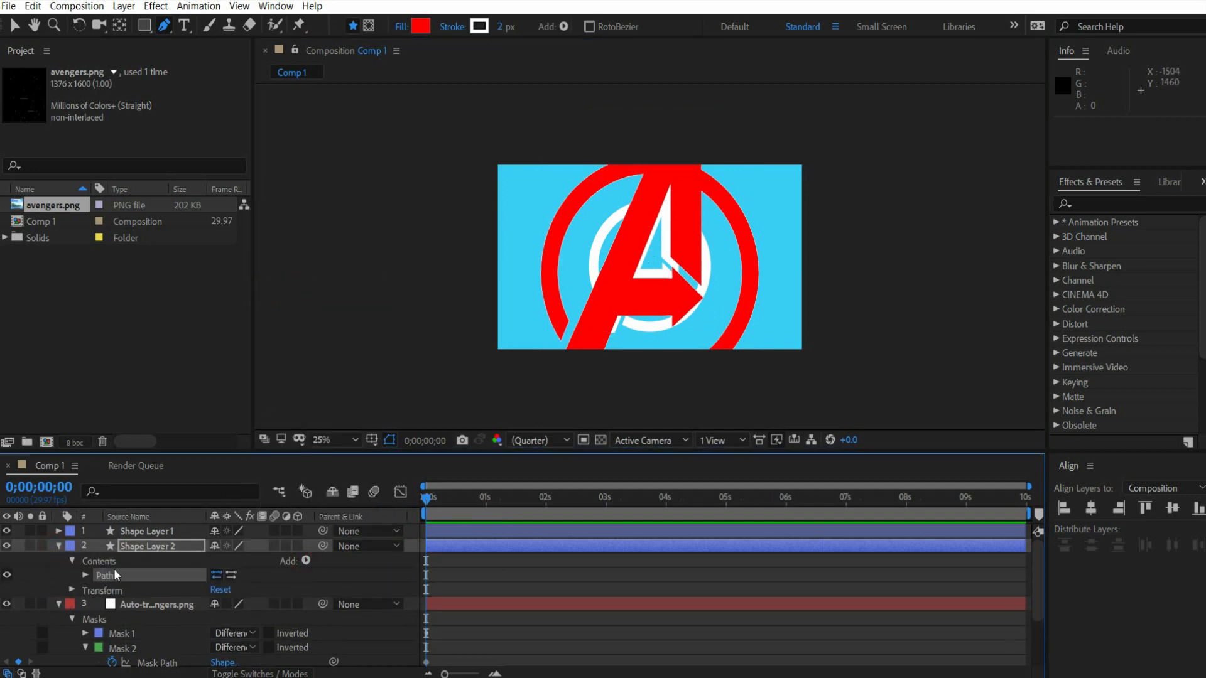
- Place a single Pen point beside the logo on Shape Layer 2 and paste the copied Mask 2 path into it
click(84, 575)
click(134, 592)
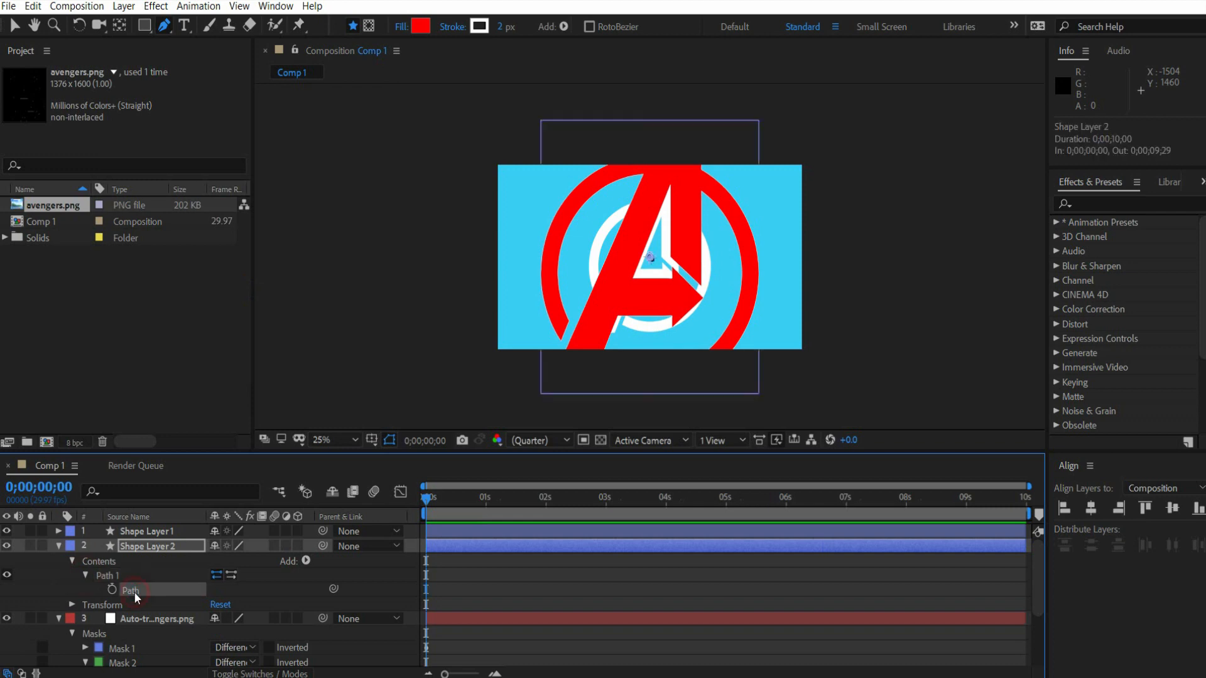
click(788, 214)
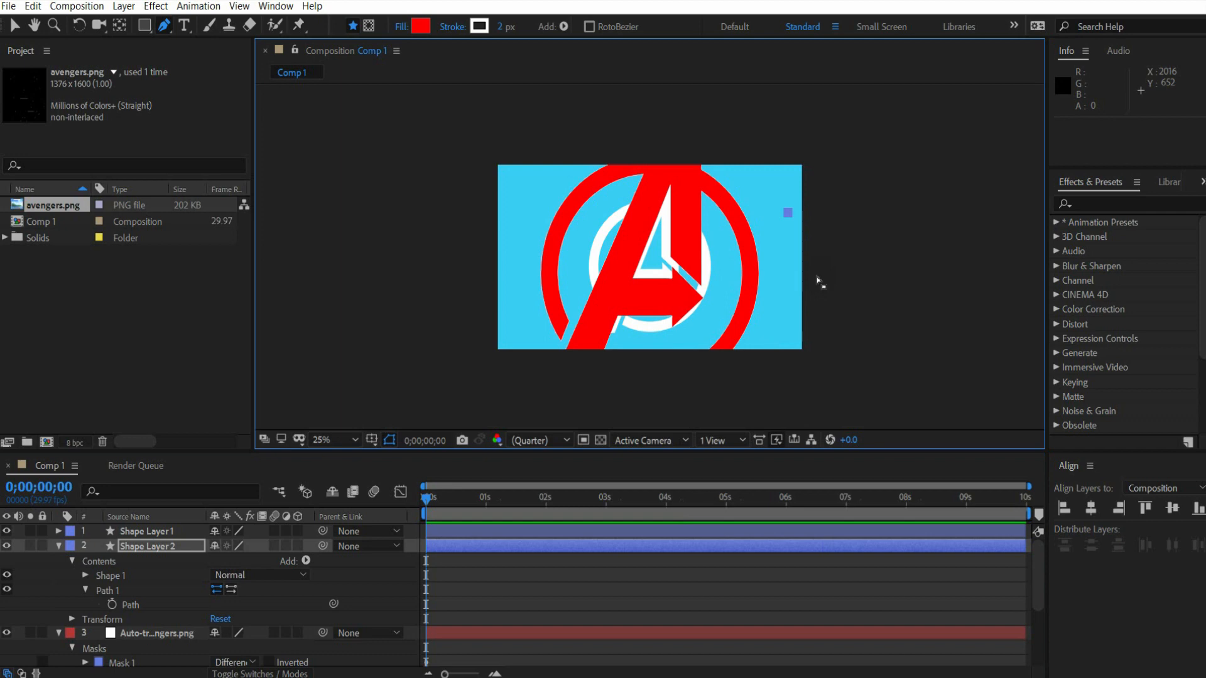
key(ctrl+v)
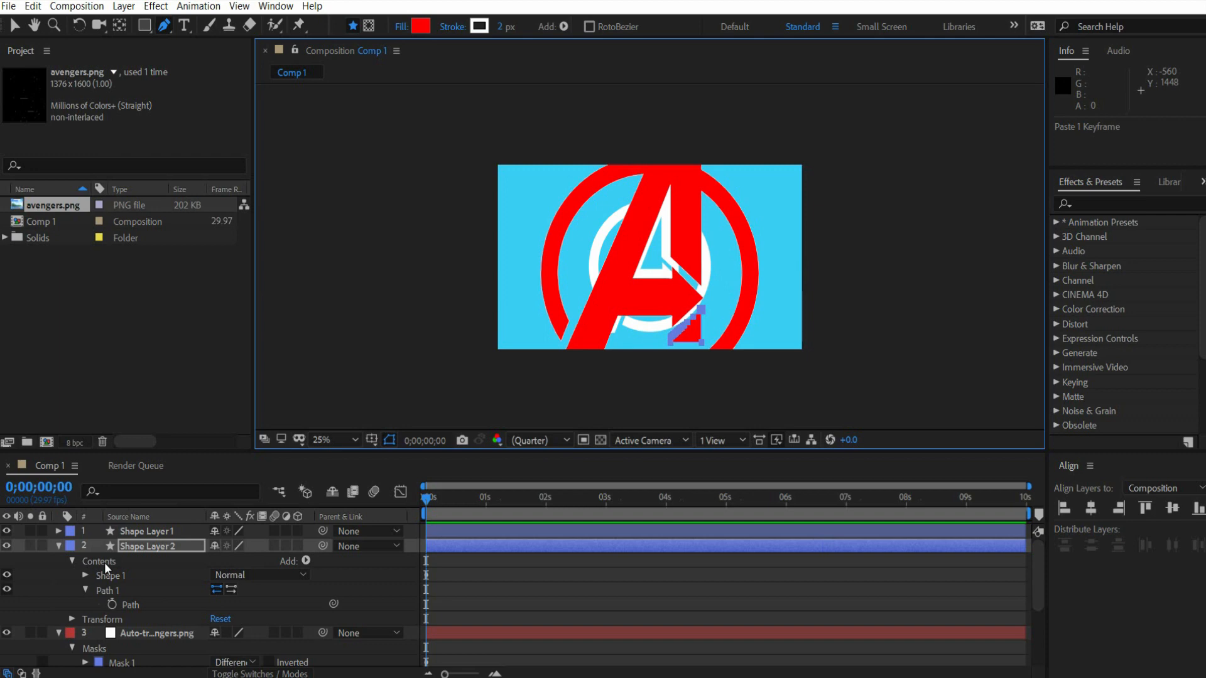
- Collapse the auto-traced layer and Shape Layer 2, and hide the auto-traced layer in the composition
scroll(93, 585, down, 2)
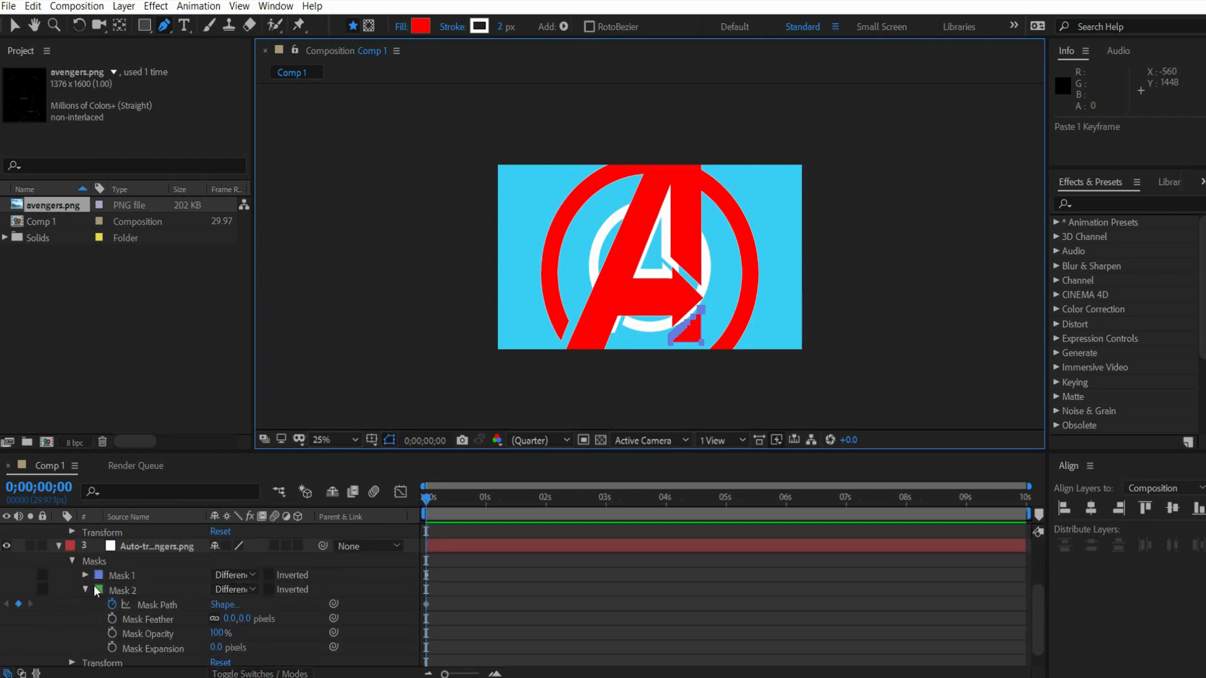
click(59, 546)
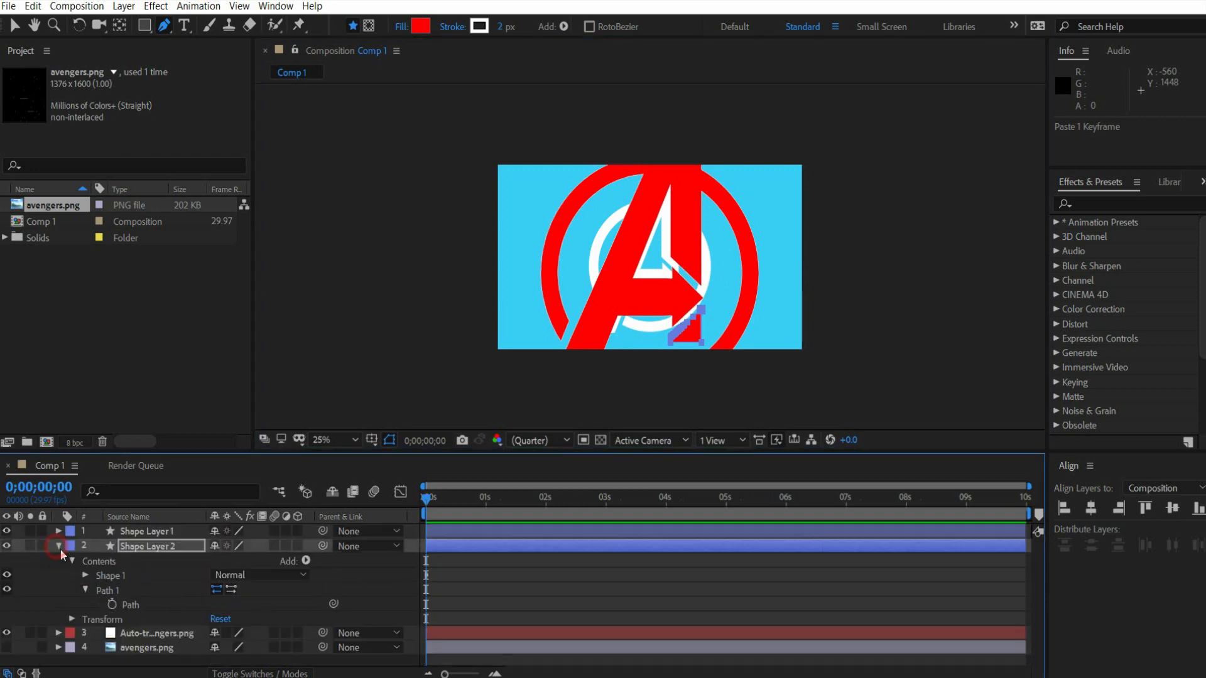
click(59, 545)
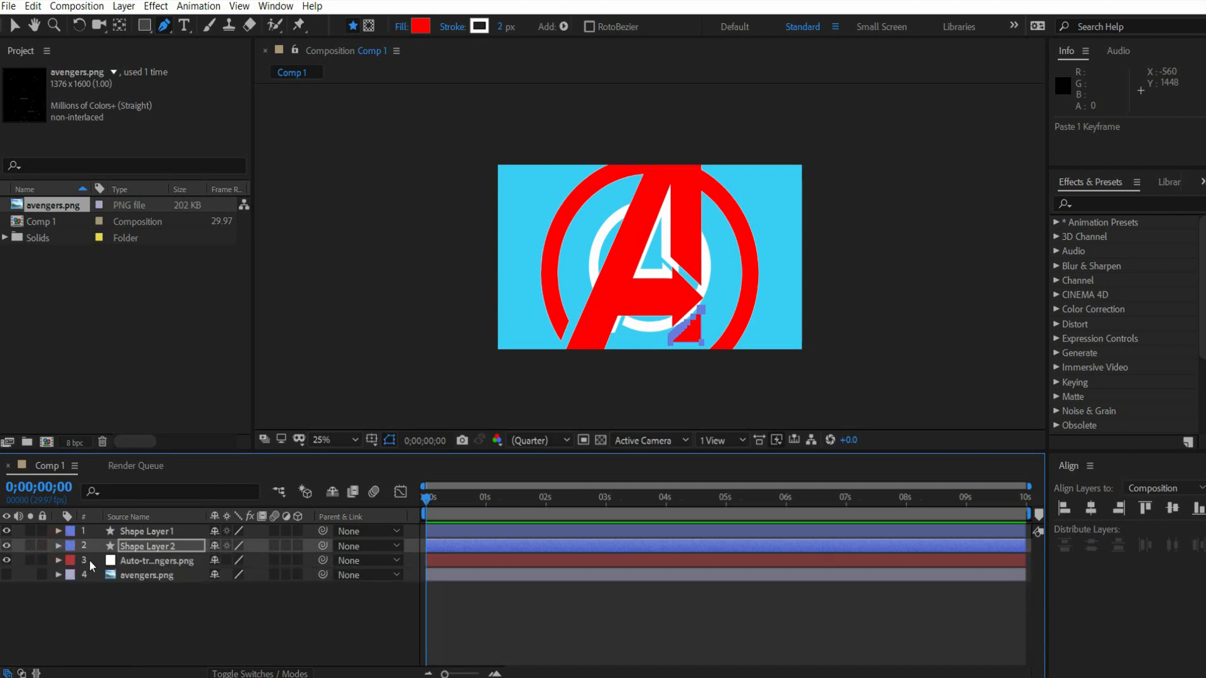
click(138, 563)
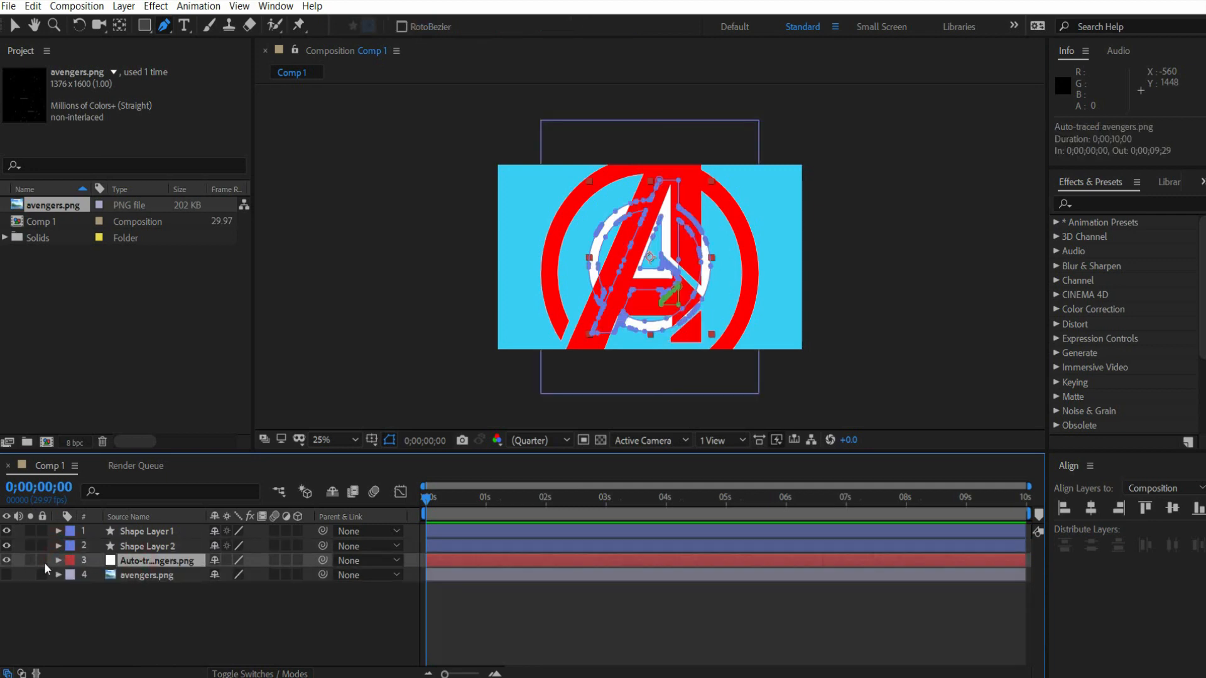
click(8, 560)
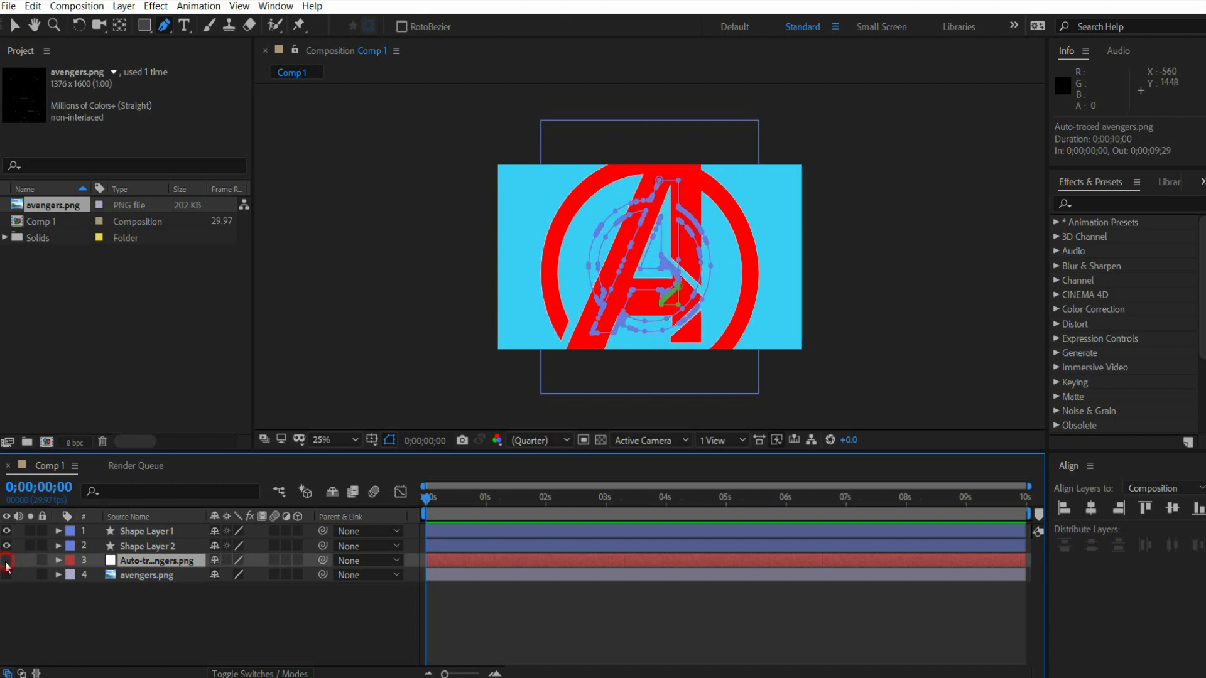
- Select Shape Layer 1 and Shape Layer 2 together and scale them down proportionally to about 47%
click(140, 545)
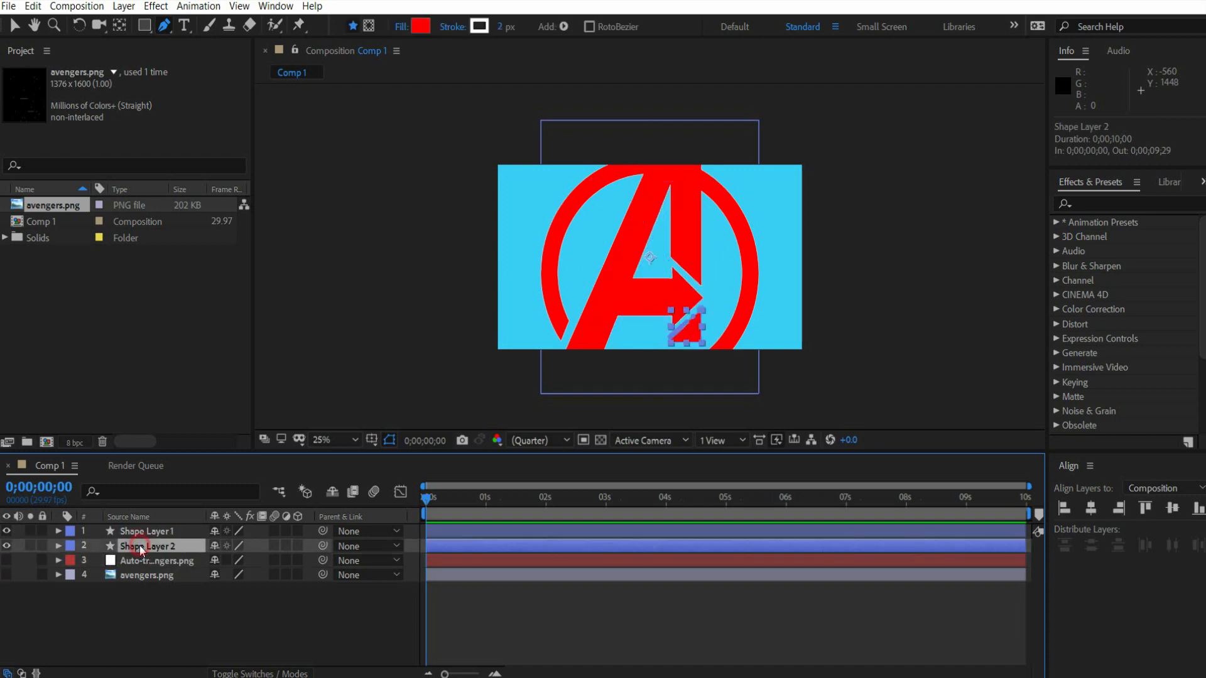
shift+click(142, 533)
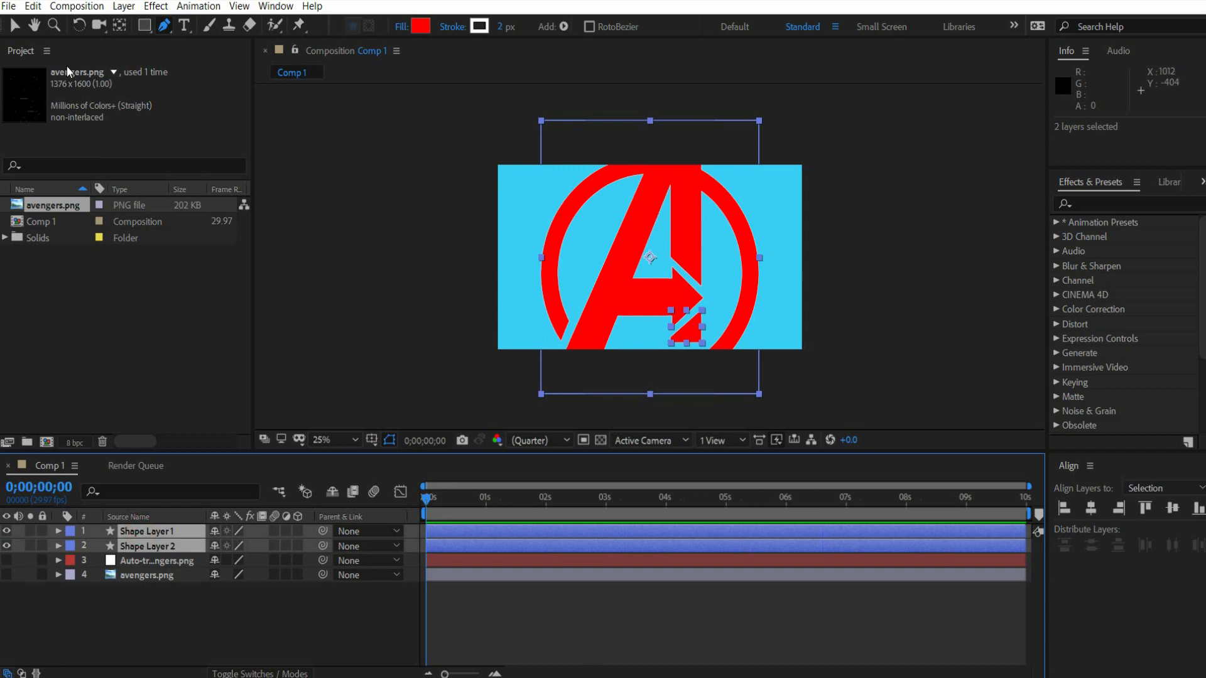
click(12, 28)
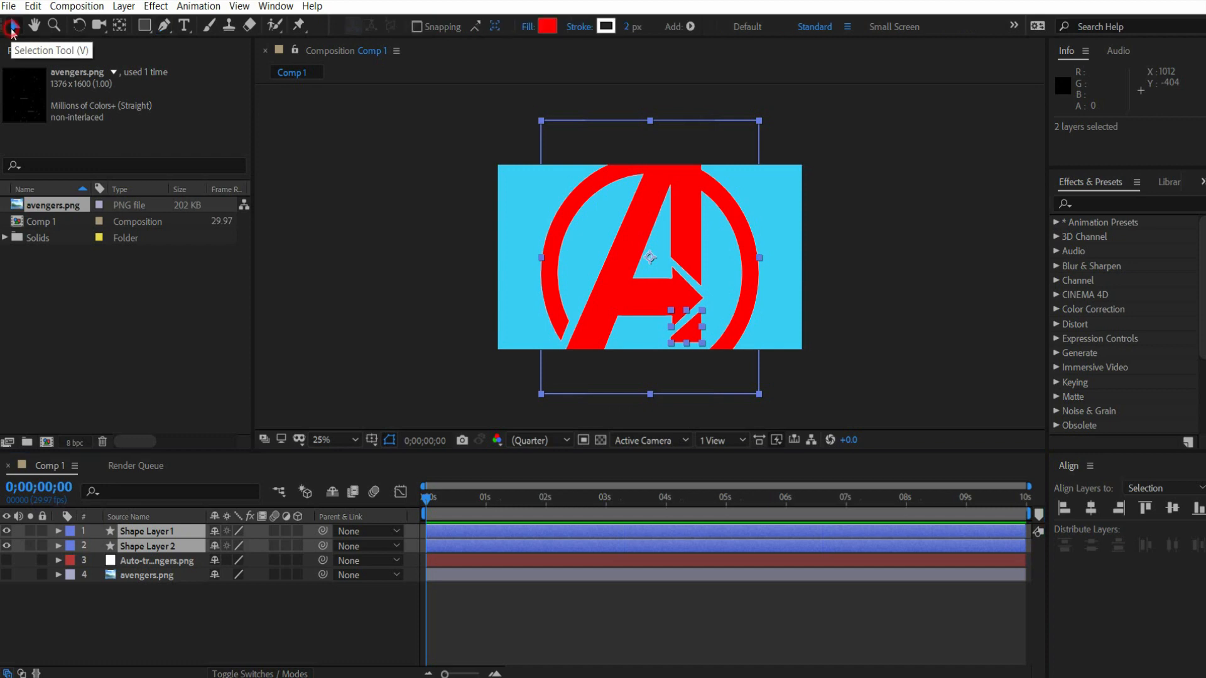
click(758, 120)
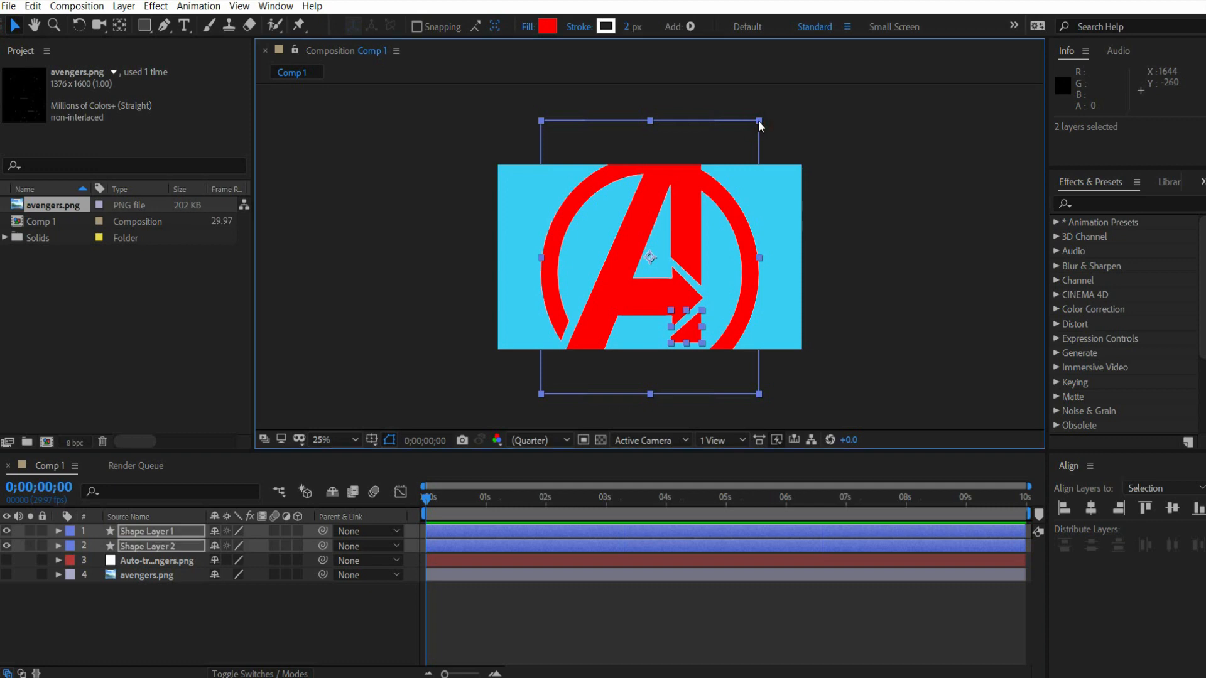
drag(759, 121, 722, 194)
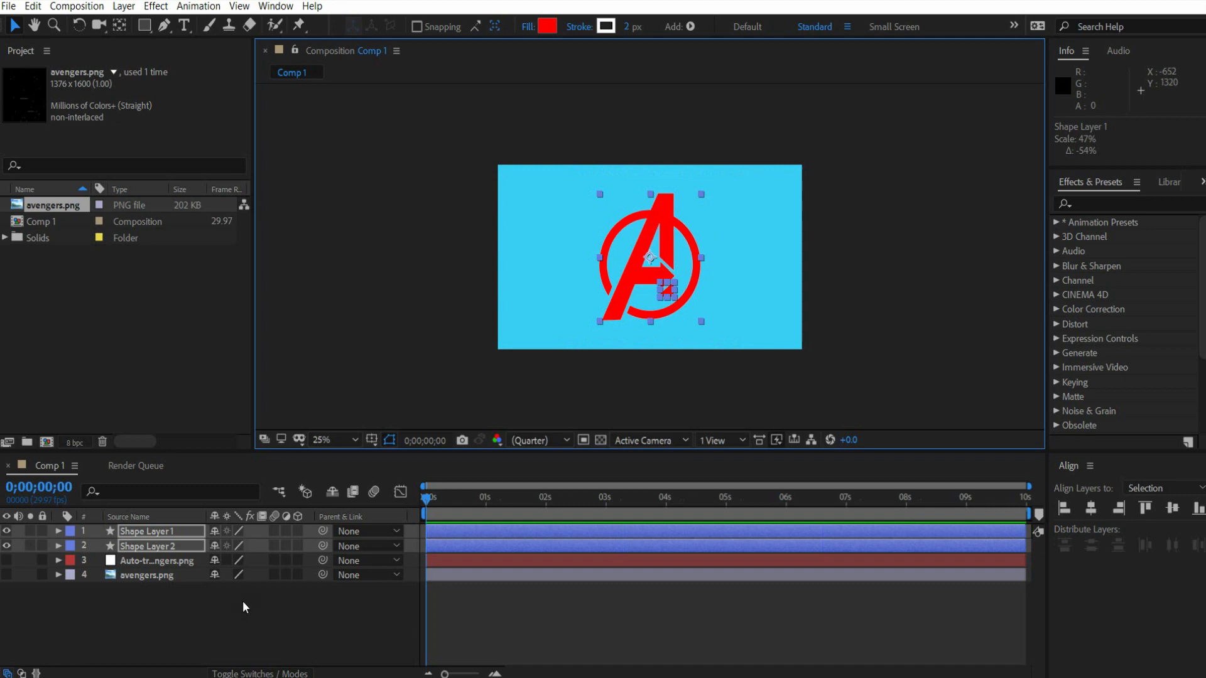
- Turn both shape layers into 3D layers and set their Extrusion Depth in the Geometry Options to 50
right_click(168, 544)
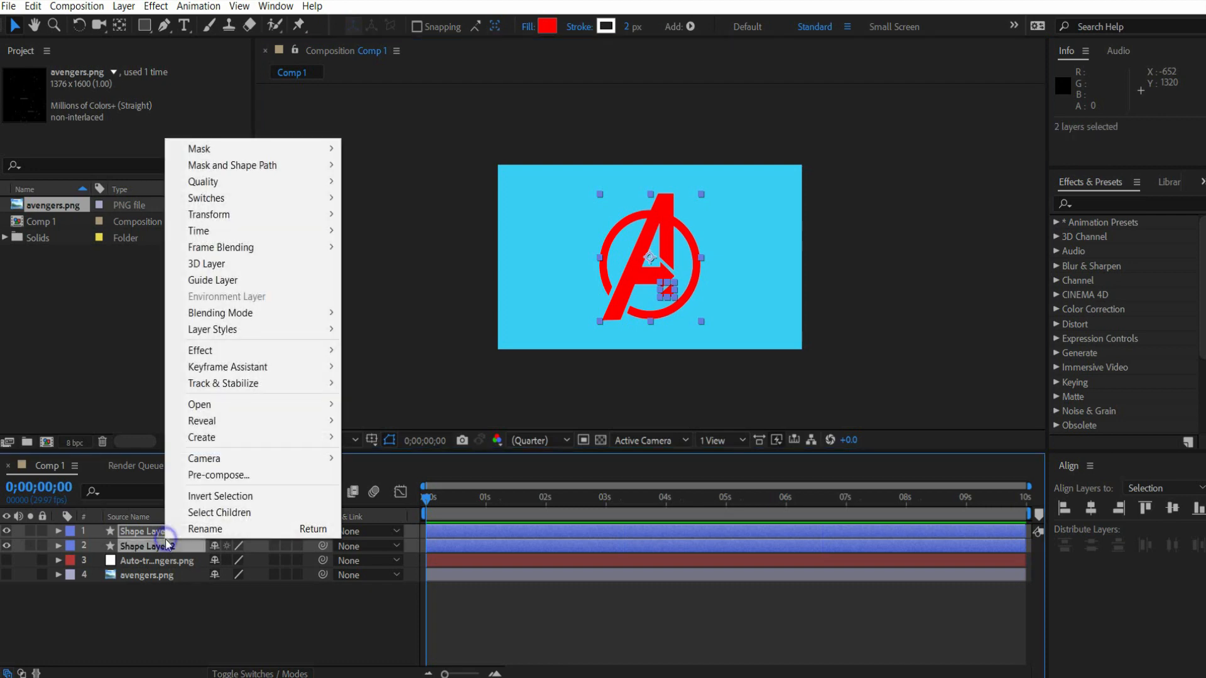
click(247, 271)
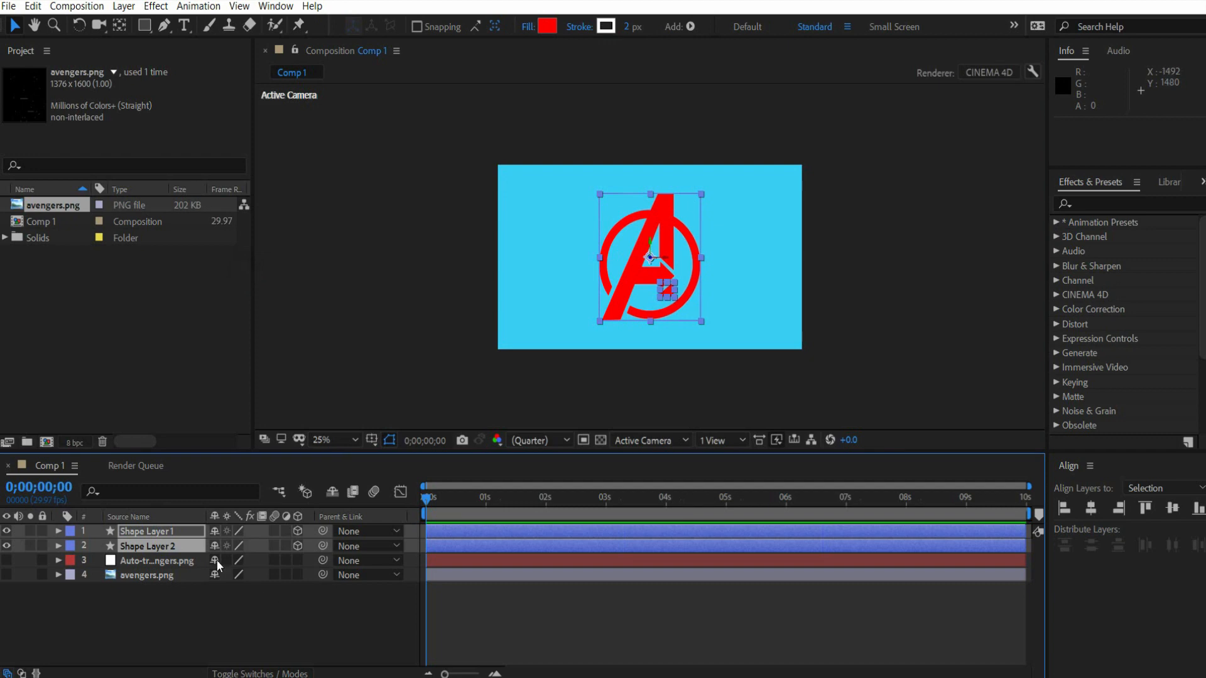
click(58, 531)
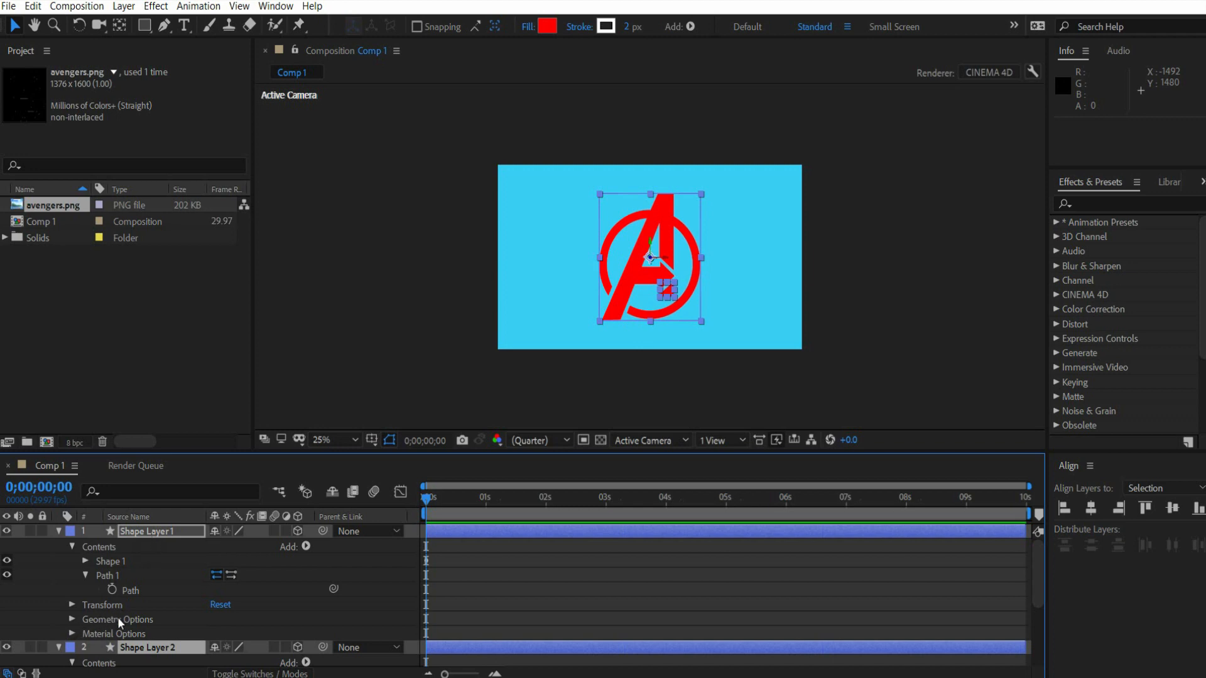
click(71, 619)
scroll(130, 611, down, 2)
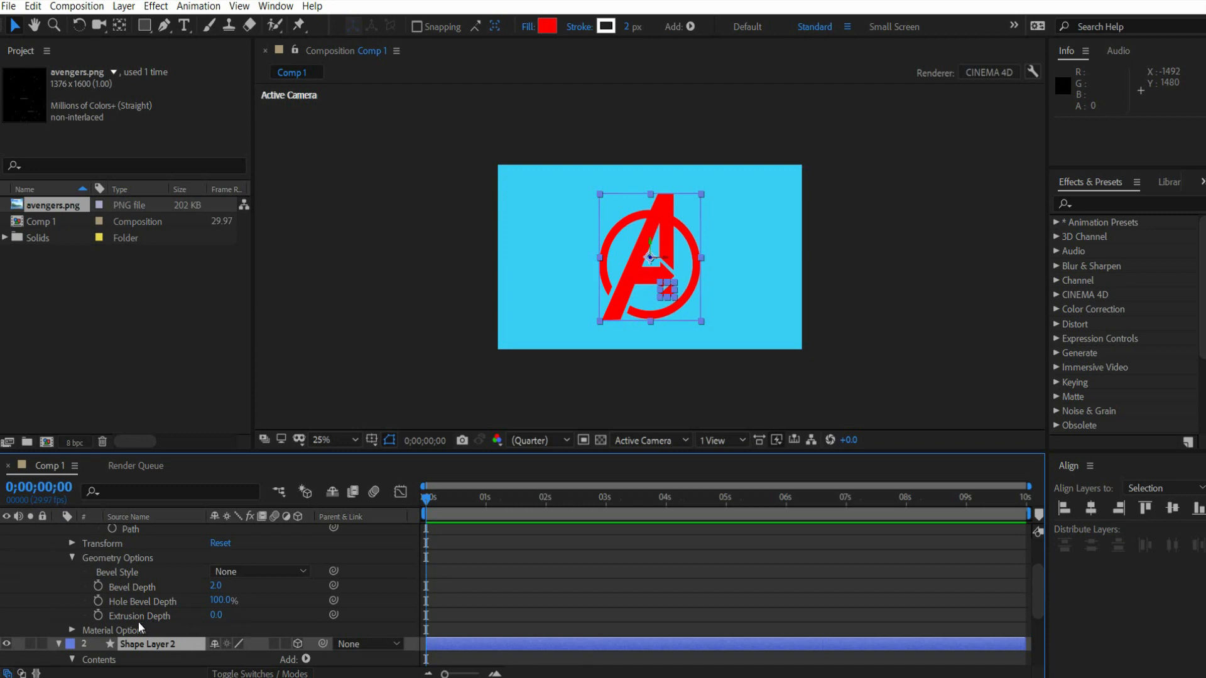
click(216, 616)
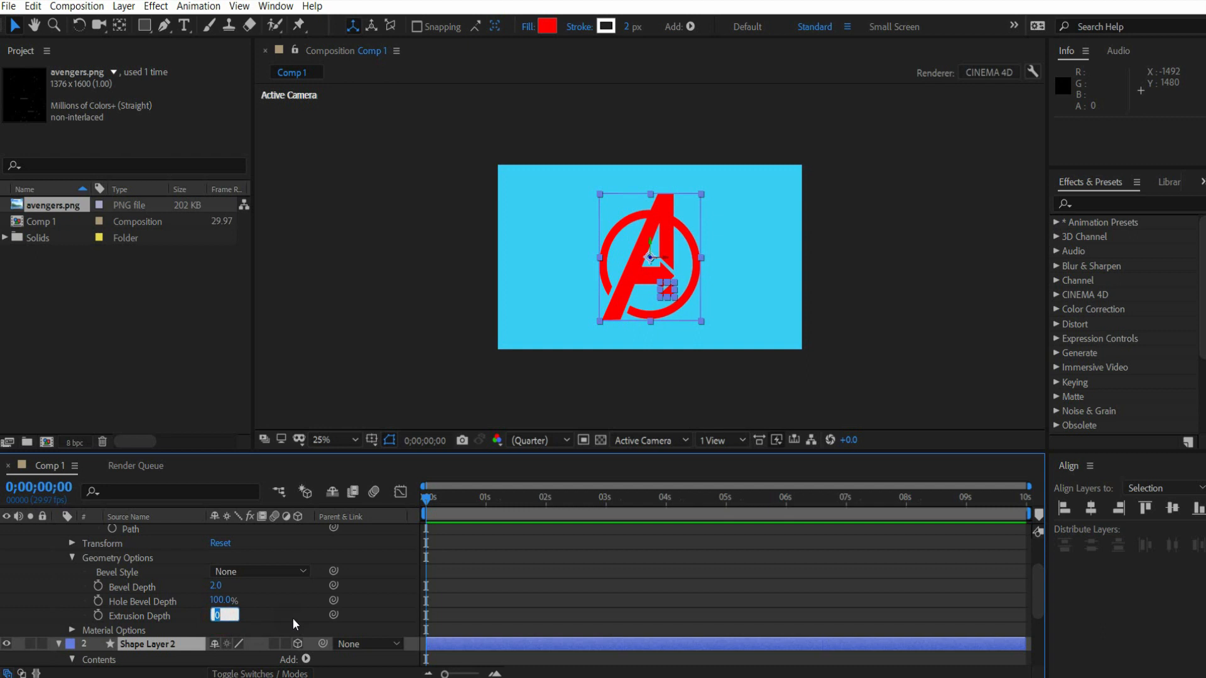
text(50)
key(Return)
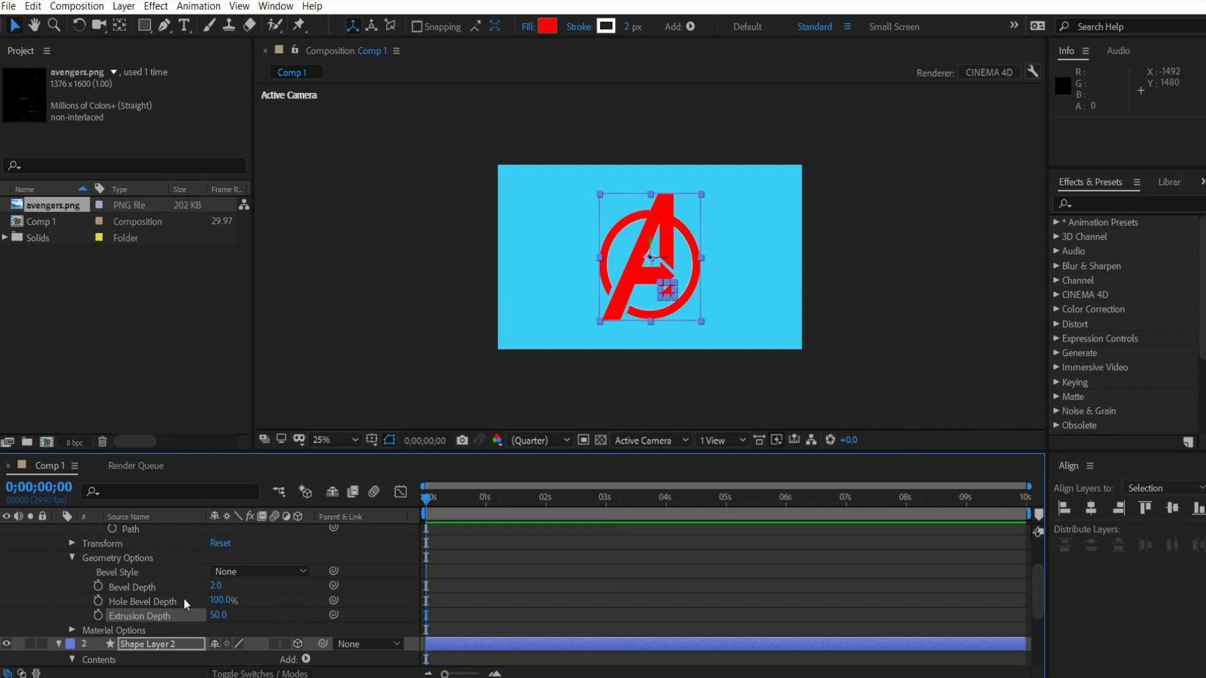
- Set the Y Rotation of both selected shape layers to 72° to view the extruded logo from the side
scroll(184, 597, up, 3)
click(72, 604)
scroll(209, 595, down, 3)
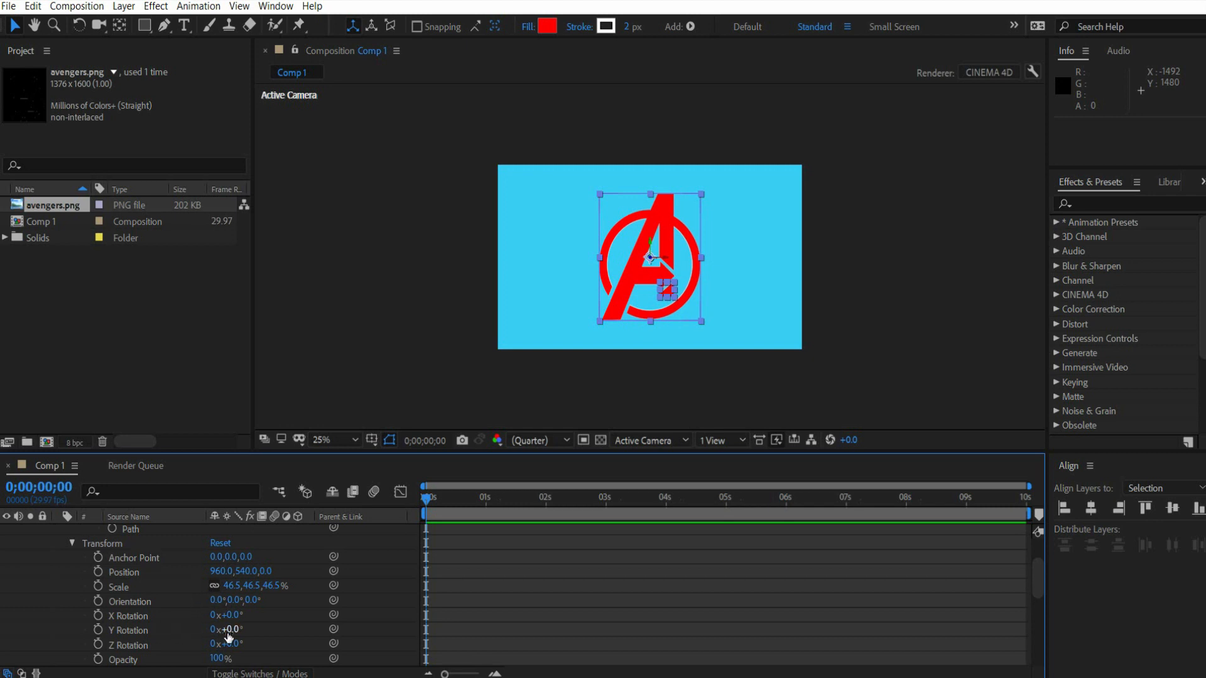
scroll(253, 634, down, 2)
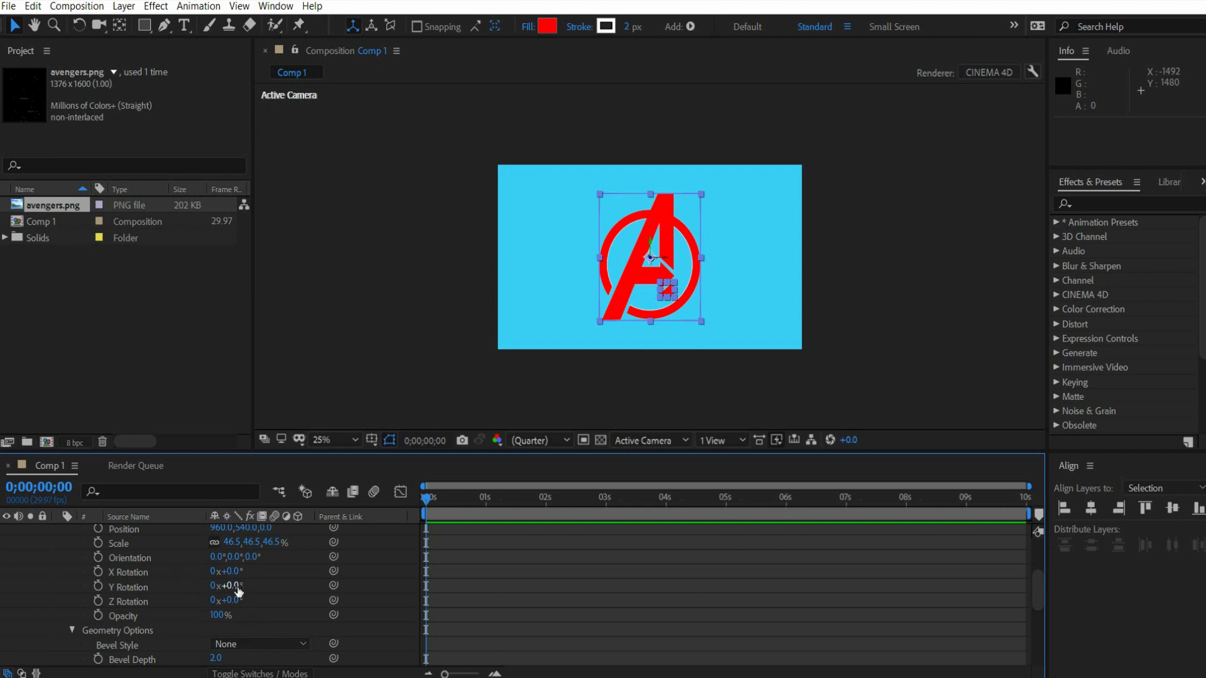
drag(238, 590, 301, 588)
key(period)
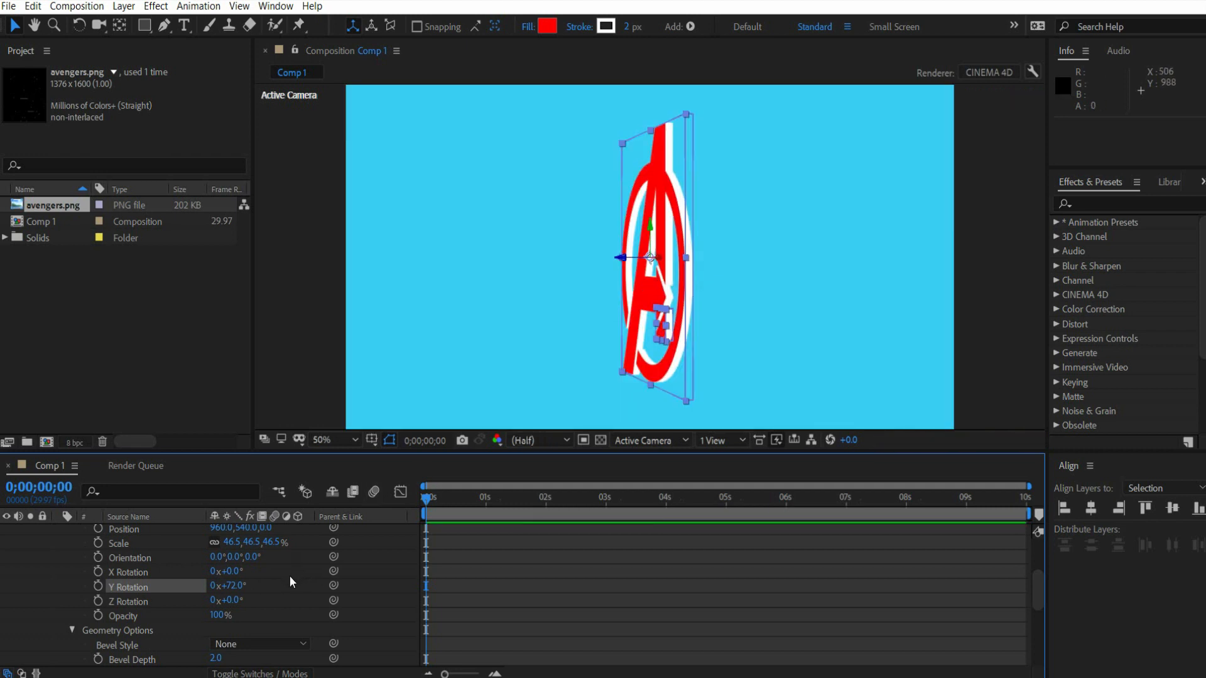
- Set the Extrusion Depth of both selected shape layers to 60
scroll(290, 574, down, 3)
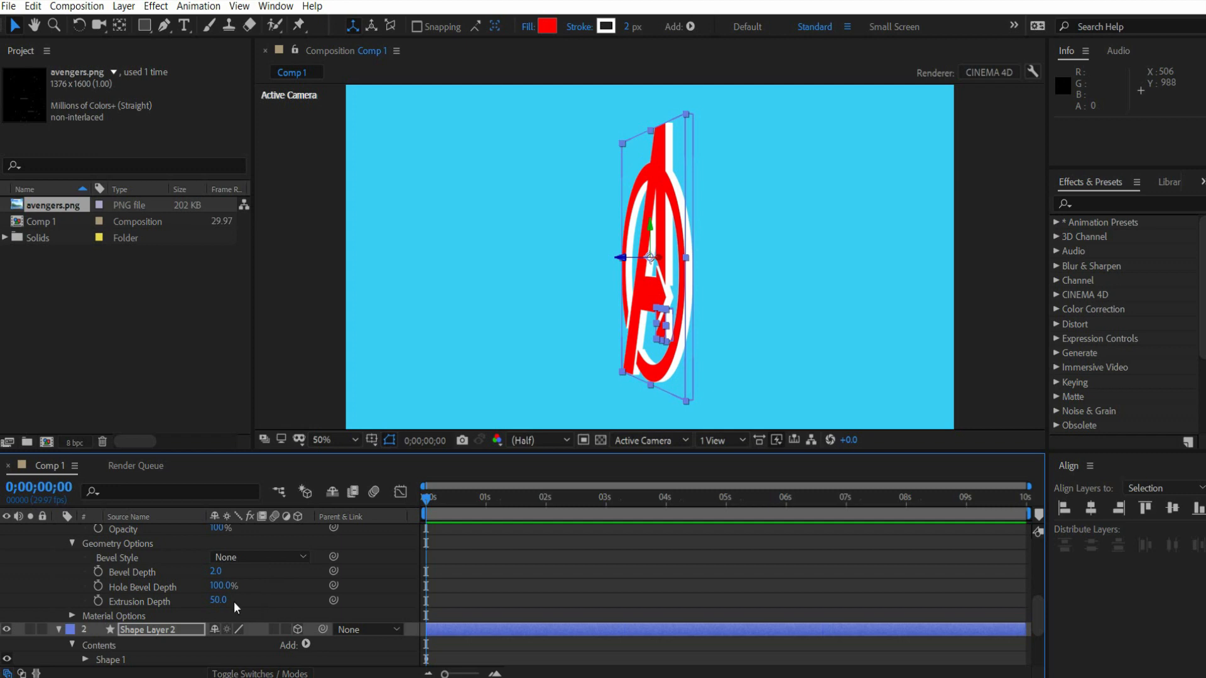
click(218, 600)
text(60)
key(Return)
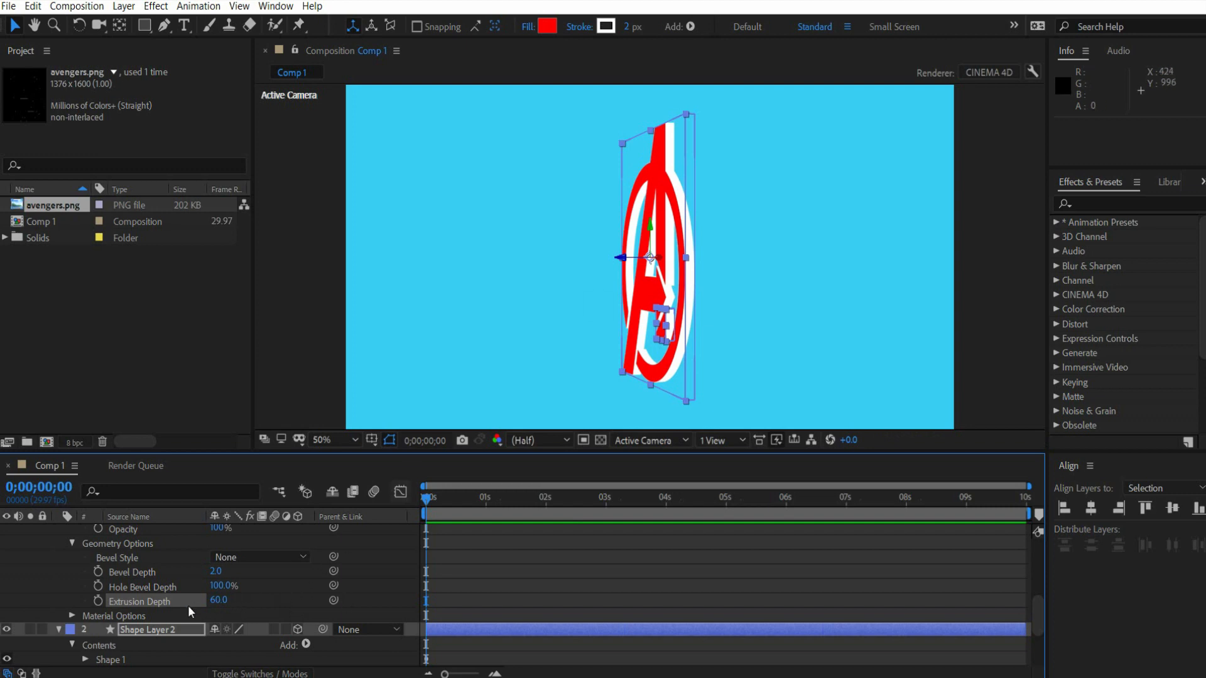
- Reset the Y Rotation of Shape Layer 1
scroll(246, 592, down, 1)
scroll(246, 591, down, 2)
scroll(247, 591, up, 4)
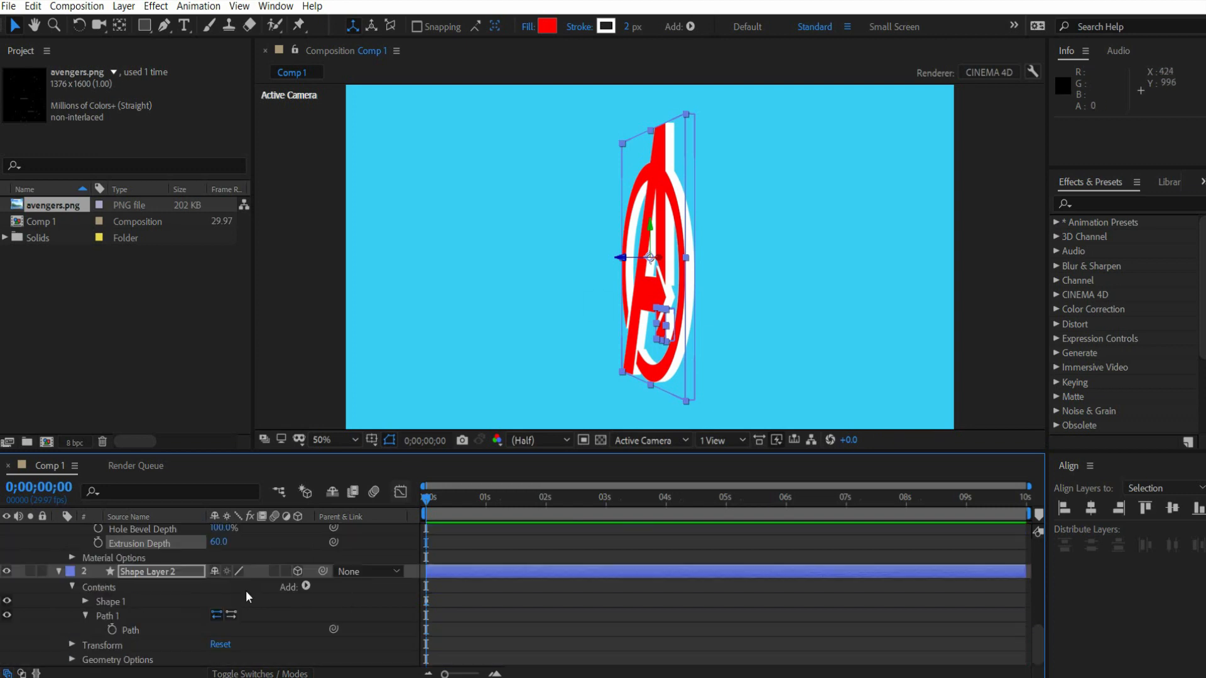
scroll(246, 593, up, 2)
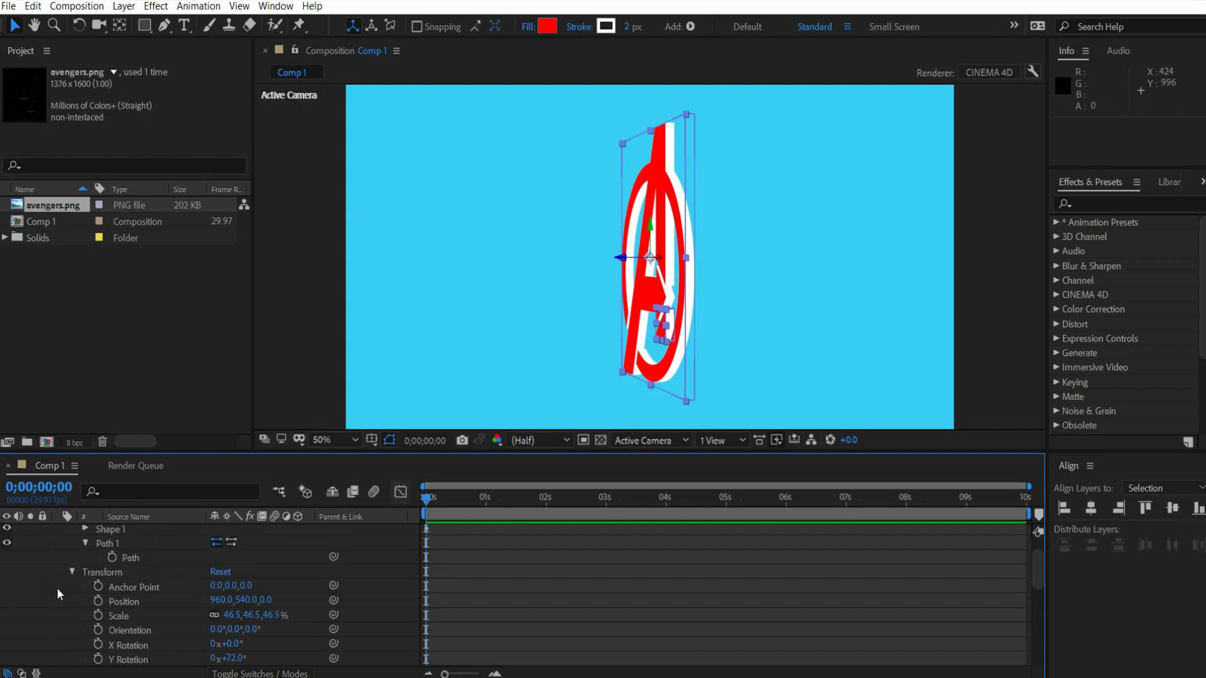
scroll(101, 593, down, 1)
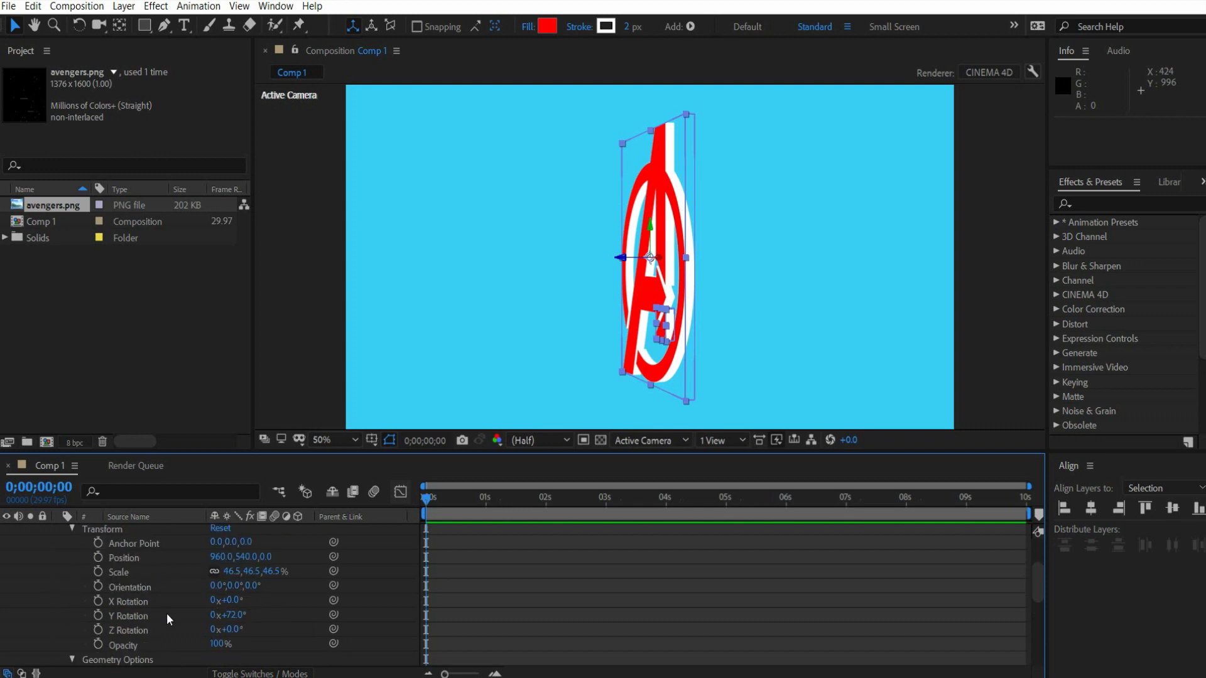
scroll(164, 609, down, 1)
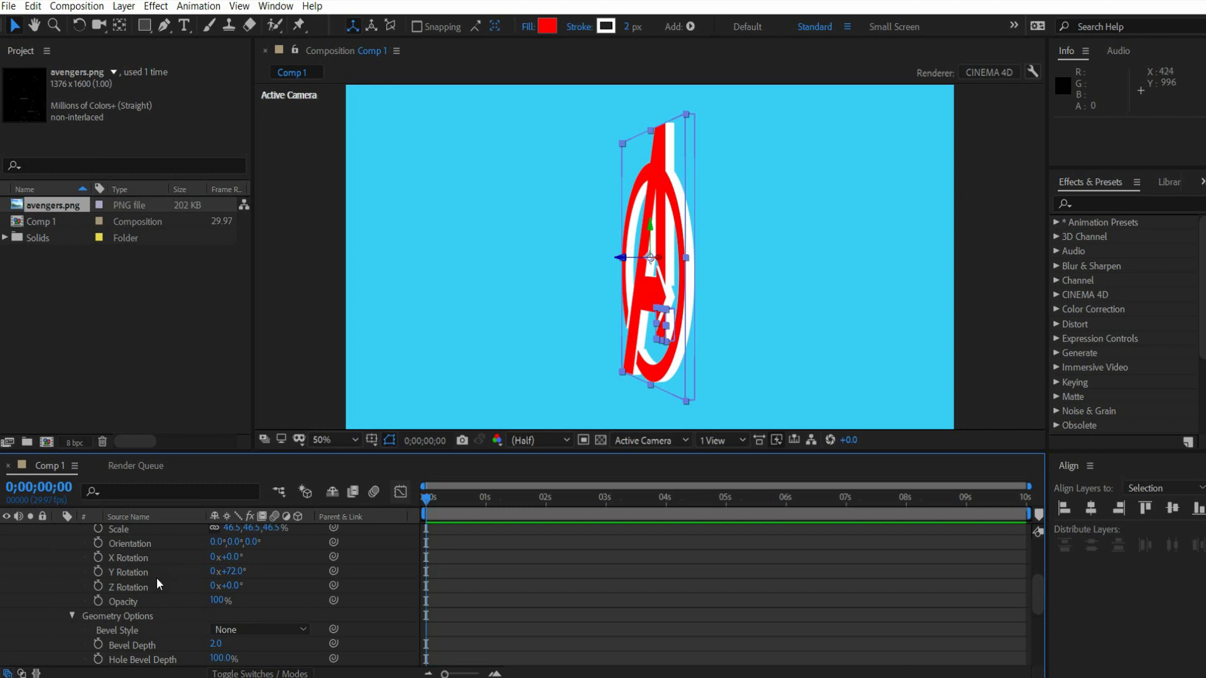
scroll(167, 612, up, 1)
scroll(164, 609, down, 1)
click(133, 570)
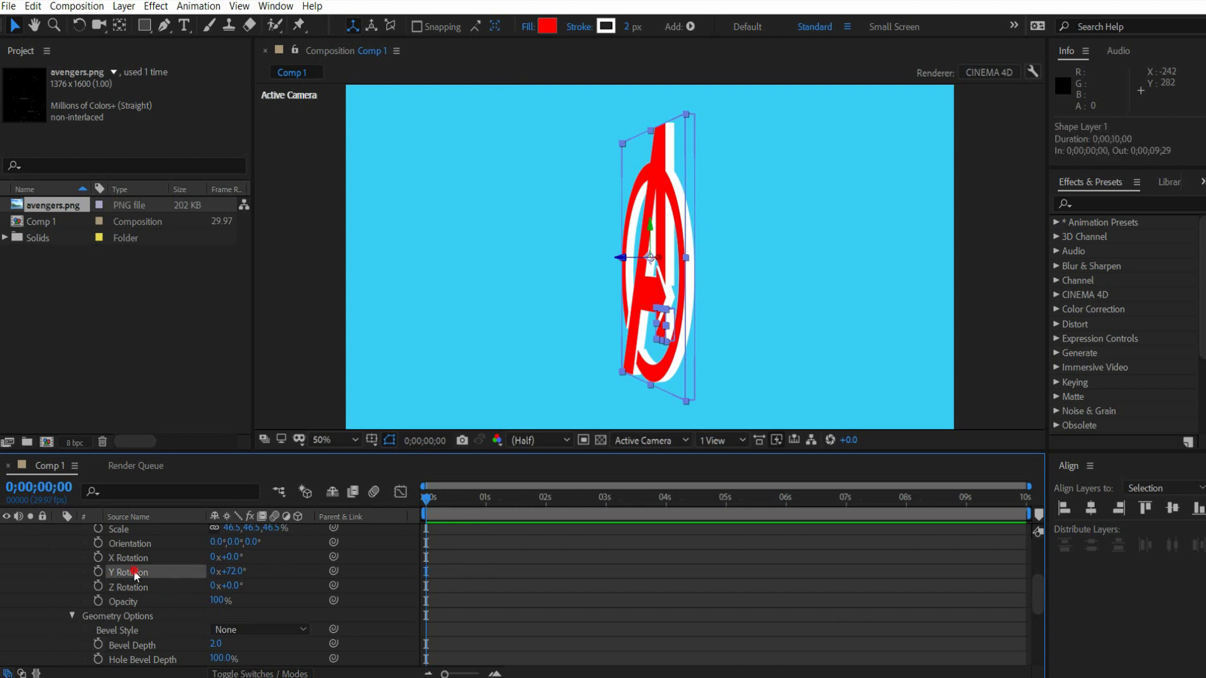
right_click(134, 570)
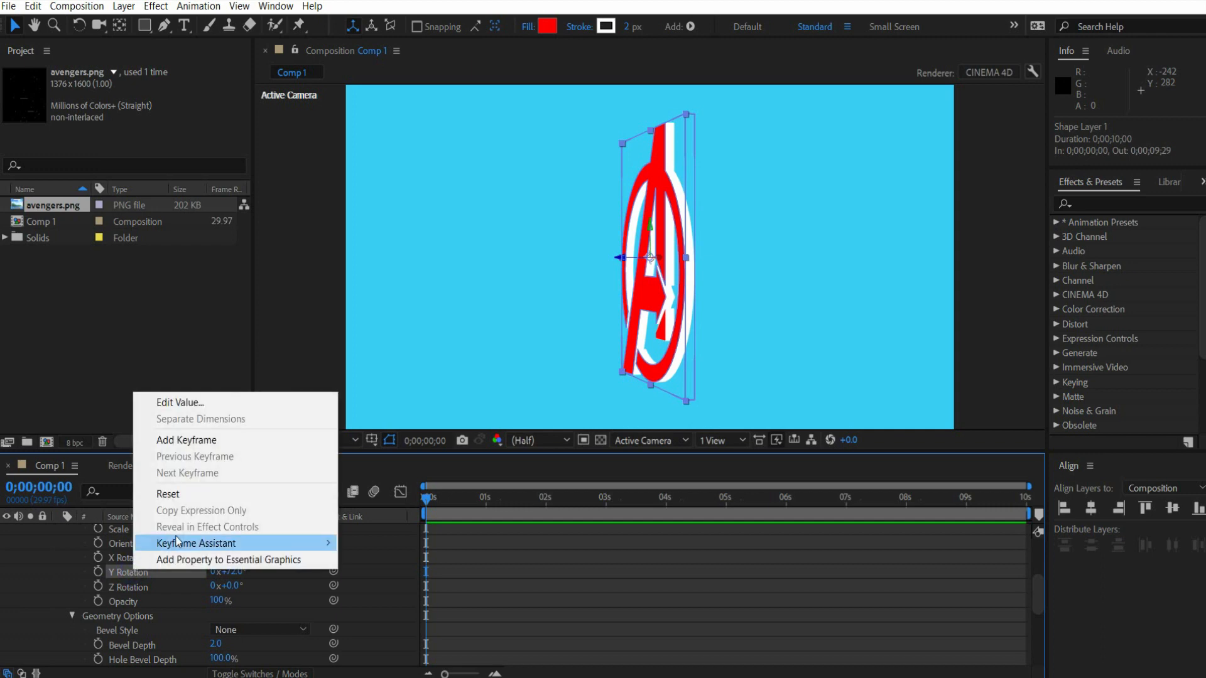
click(186, 495)
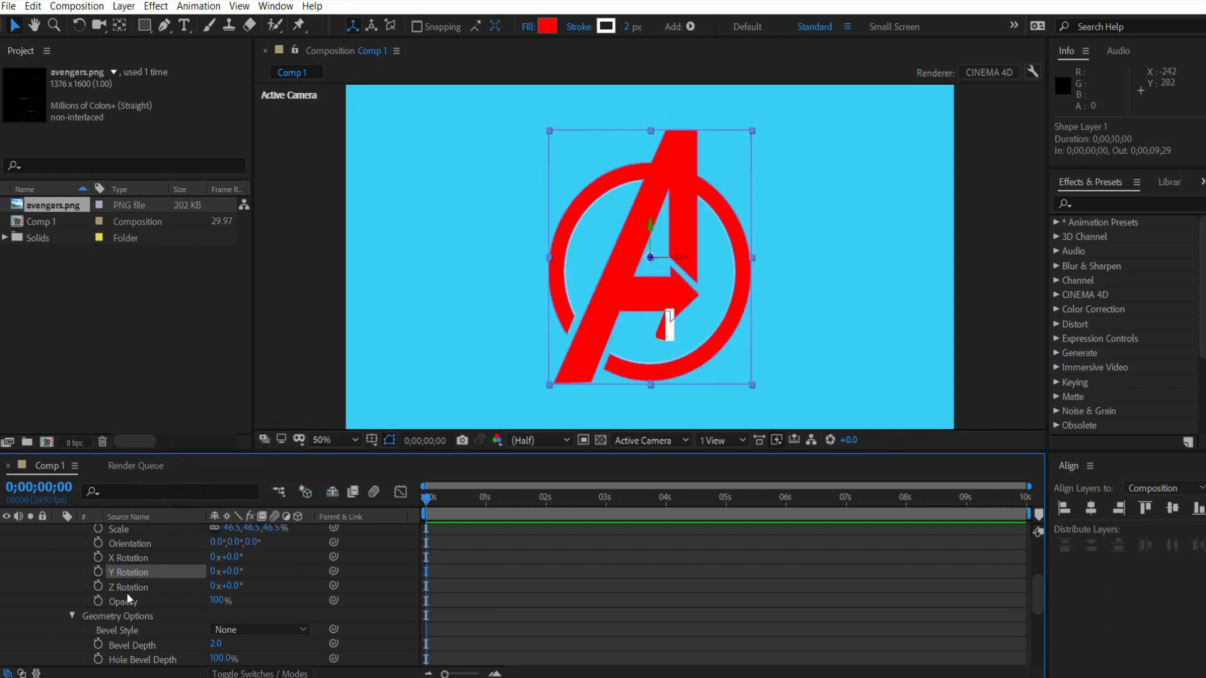
- Expand the Transform properties of Shape Layer 2 and reset its Y Rotation
scroll(126, 592, down, 5)
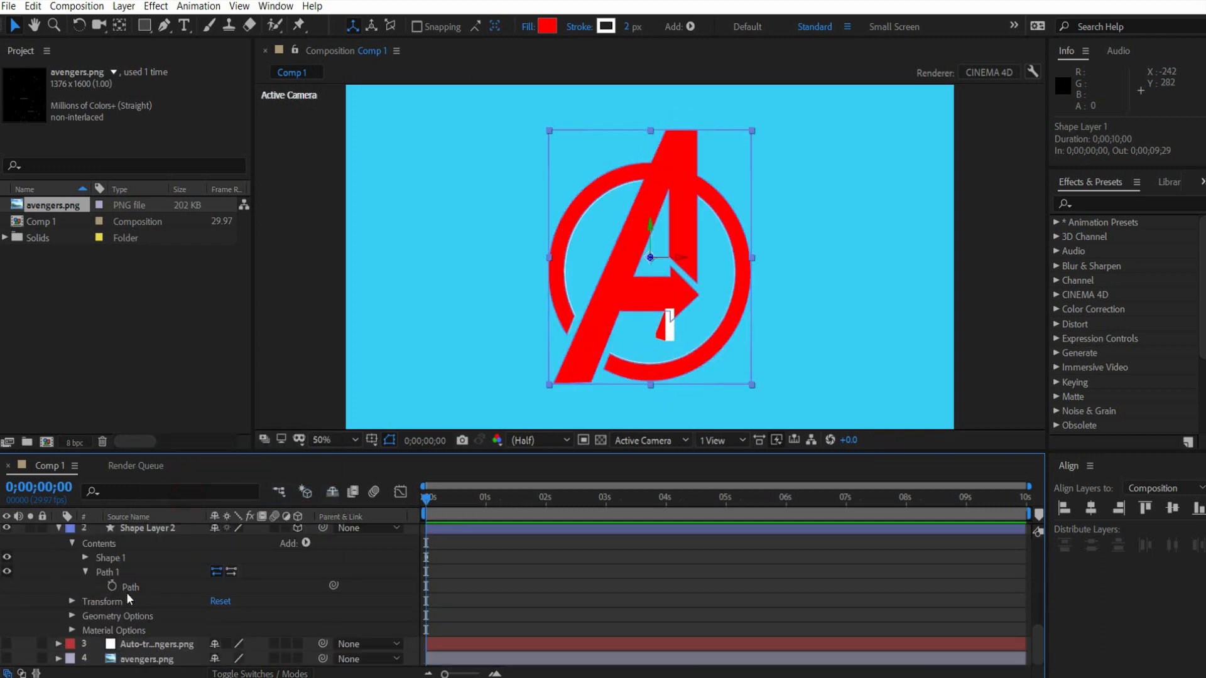
click(72, 601)
scroll(130, 612, down, 2)
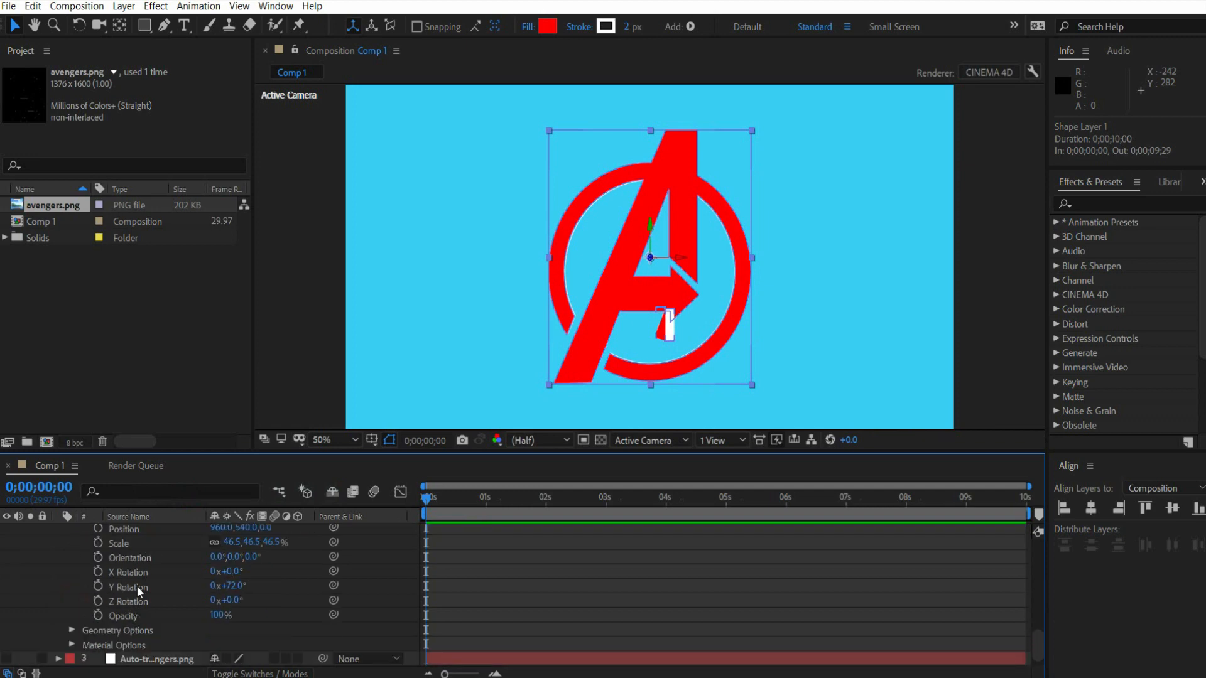
right_click(136, 586)
click(167, 509)
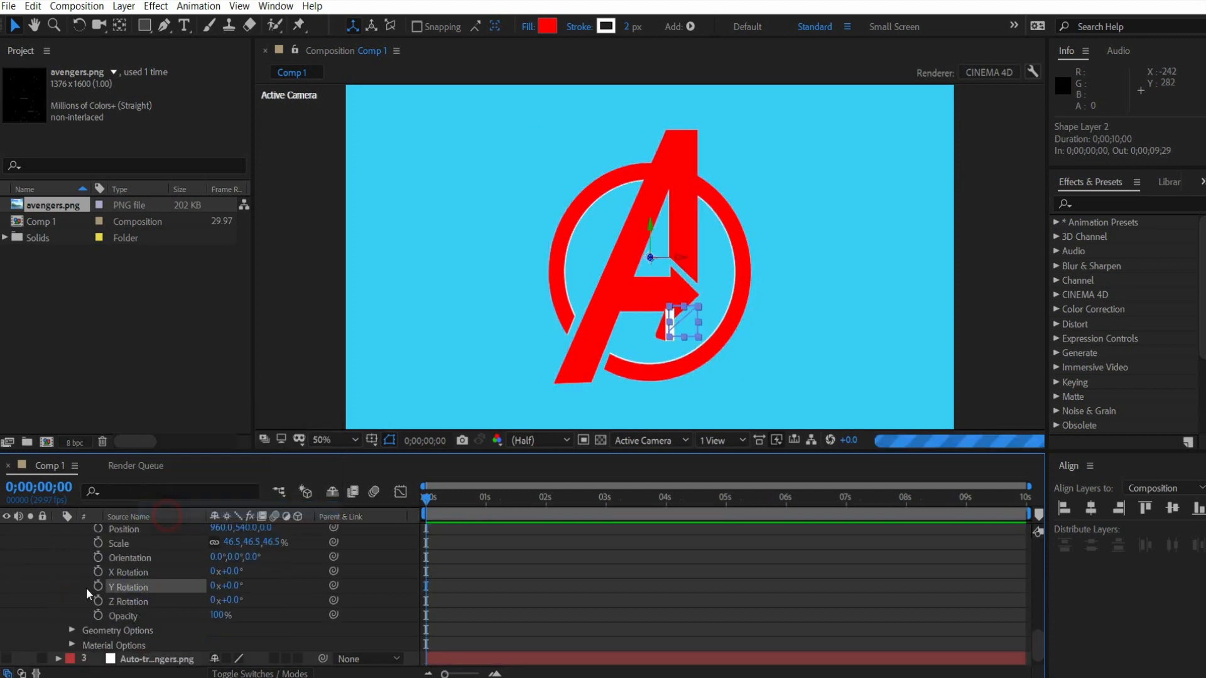
- Collapse the properties of Shape Layer 1 and Shape Layer 2 in the timeline
scroll(70, 586, up, 5)
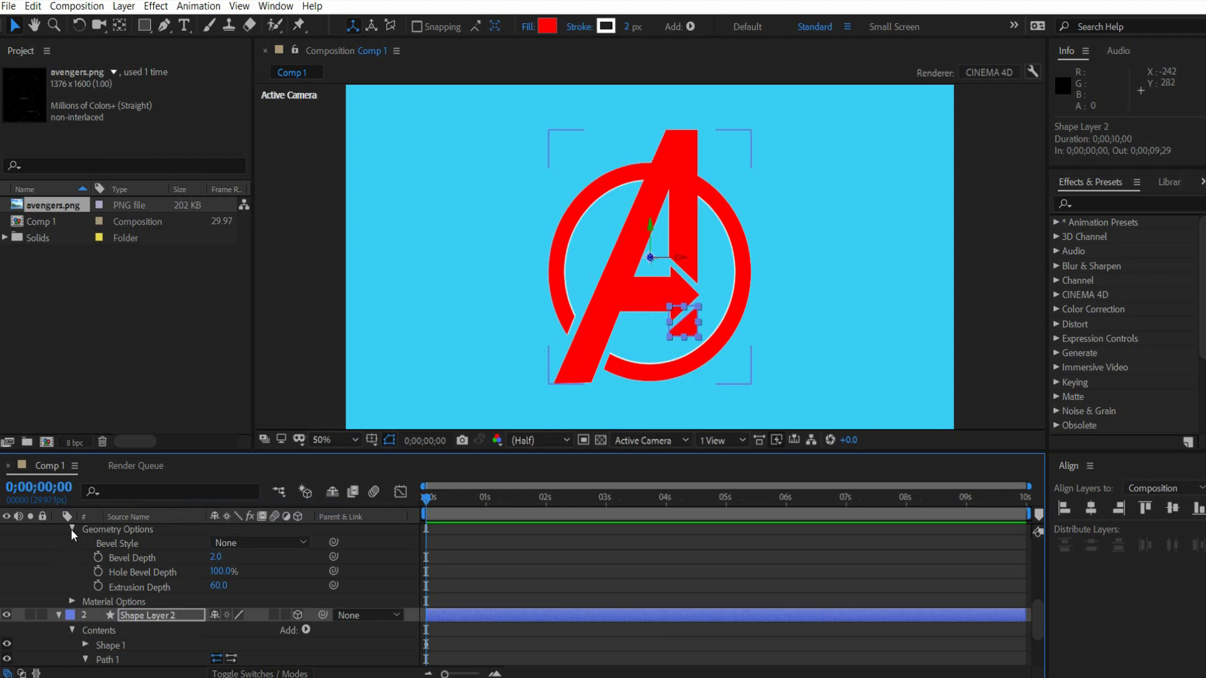
scroll(69, 544, down, 6)
scroll(68, 545, up, 2)
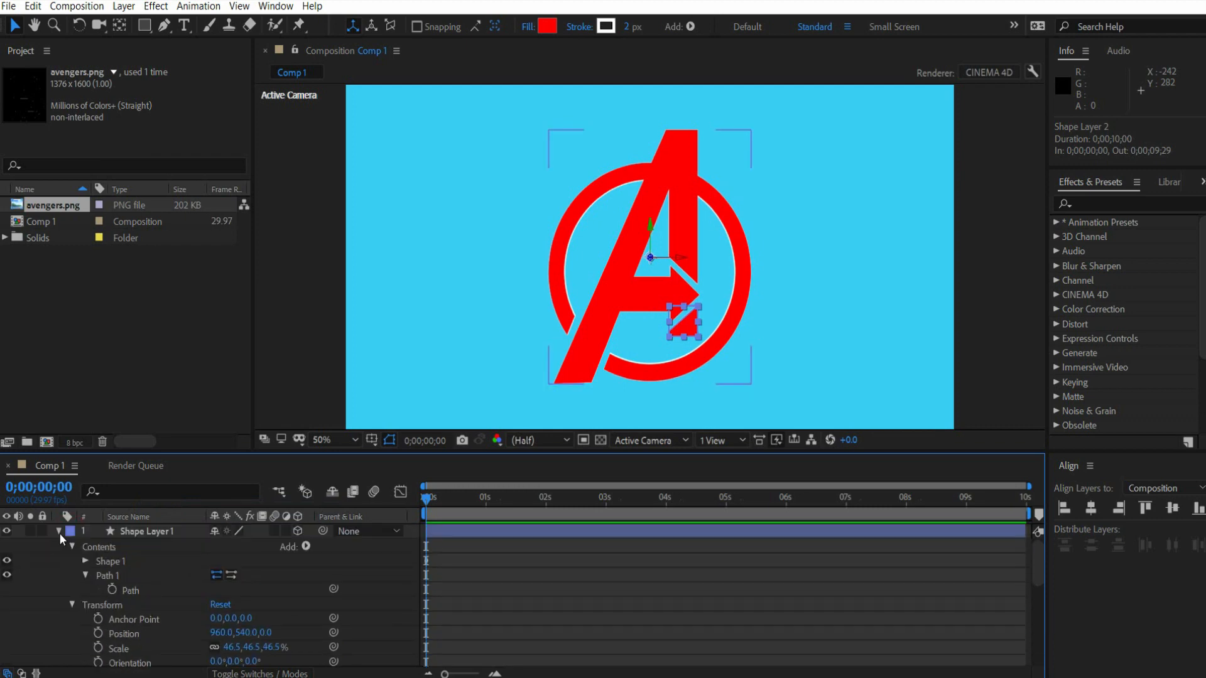
click(58, 532)
click(59, 546)
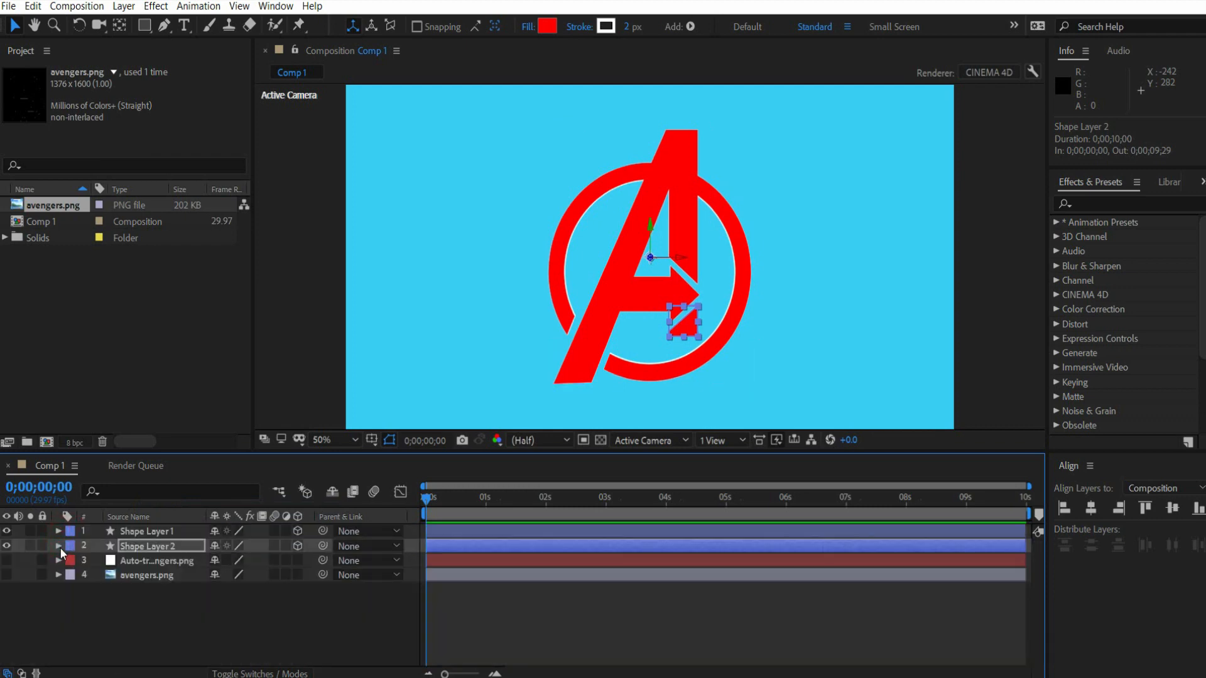
- Add a Spot light with 100% intensity, 90° cone angle, Inverse Square Clamped falloff and shadow casting to the composition
click(153, 599)
right_click(155, 606)
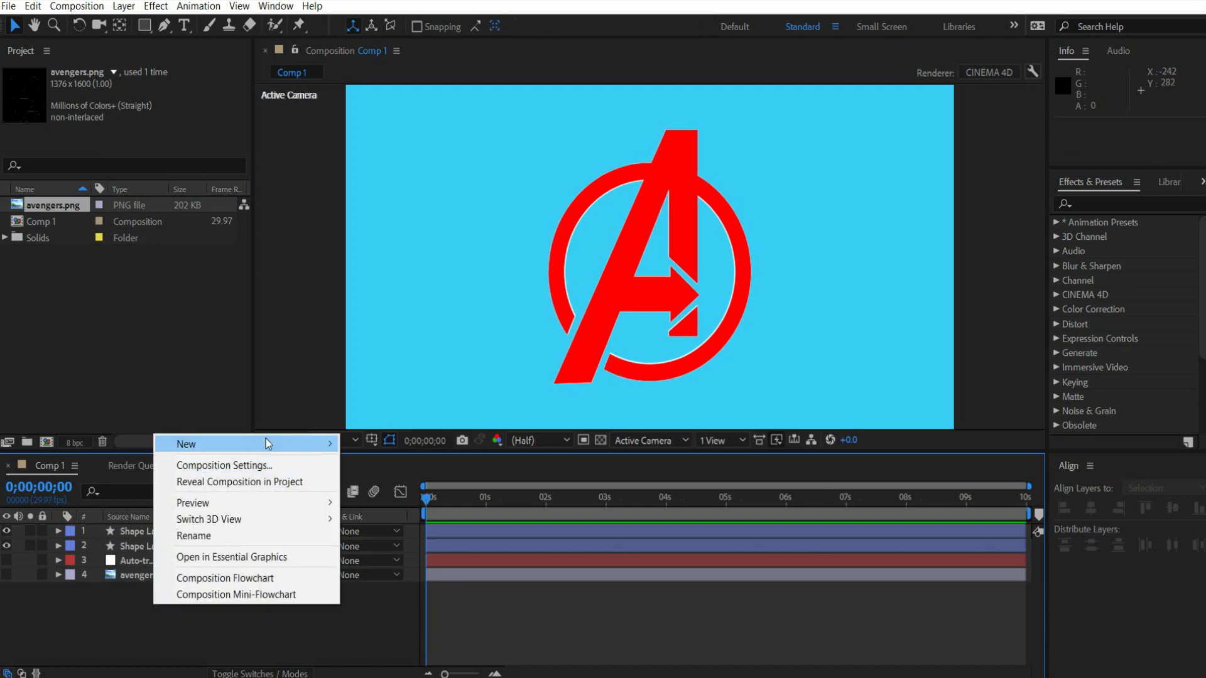
mouse_move(266, 440)
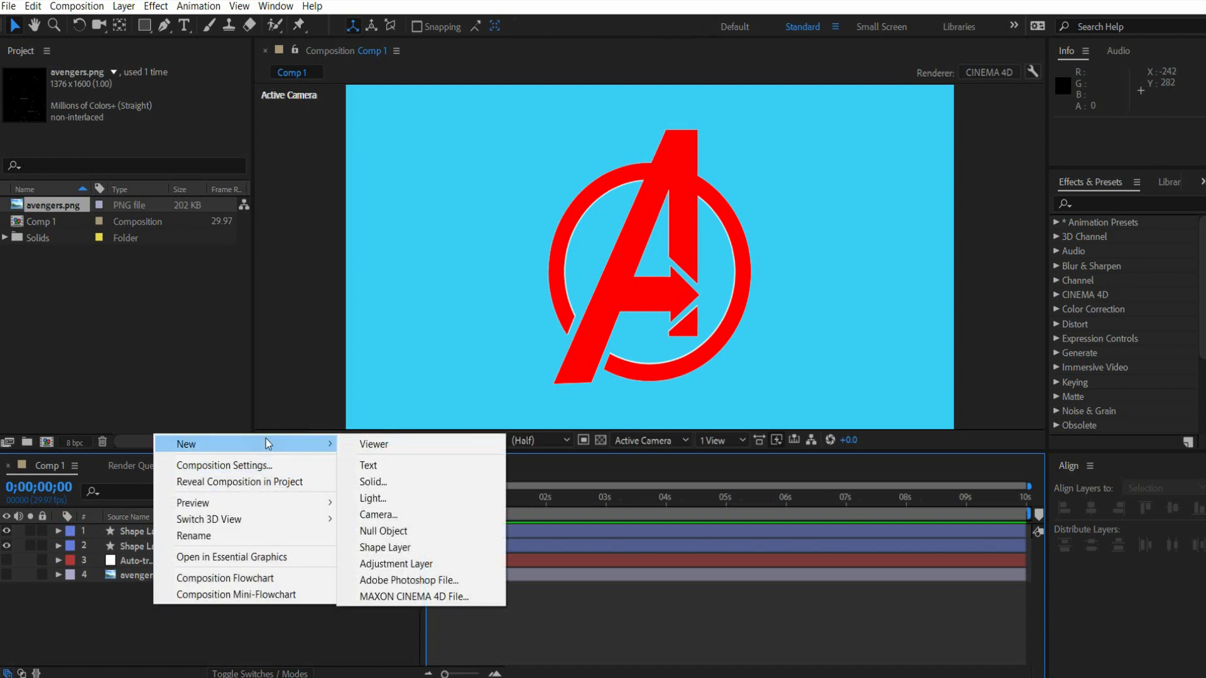
click(417, 496)
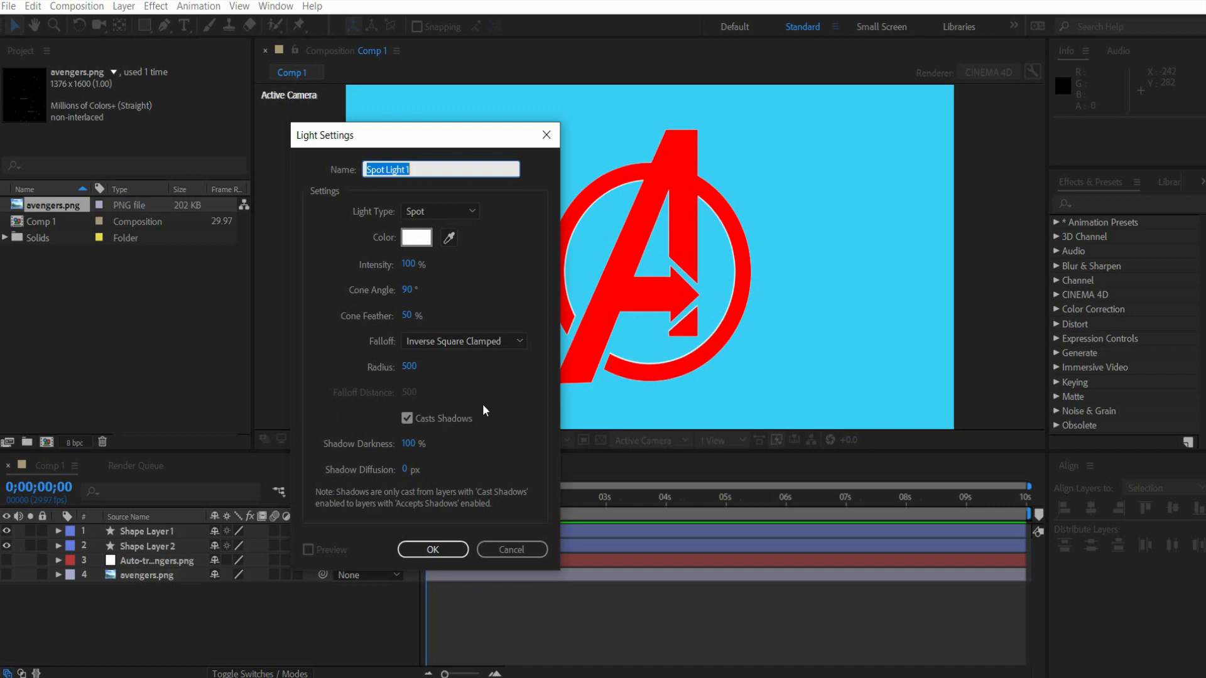
click(432, 549)
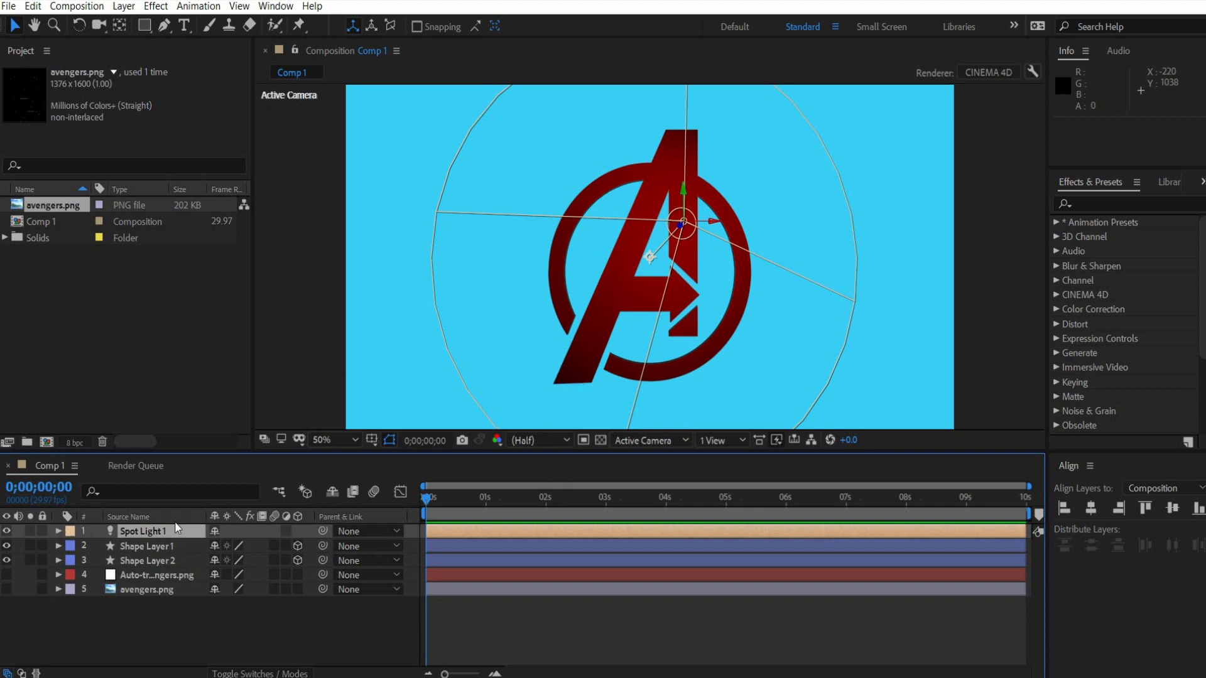
click(142, 532)
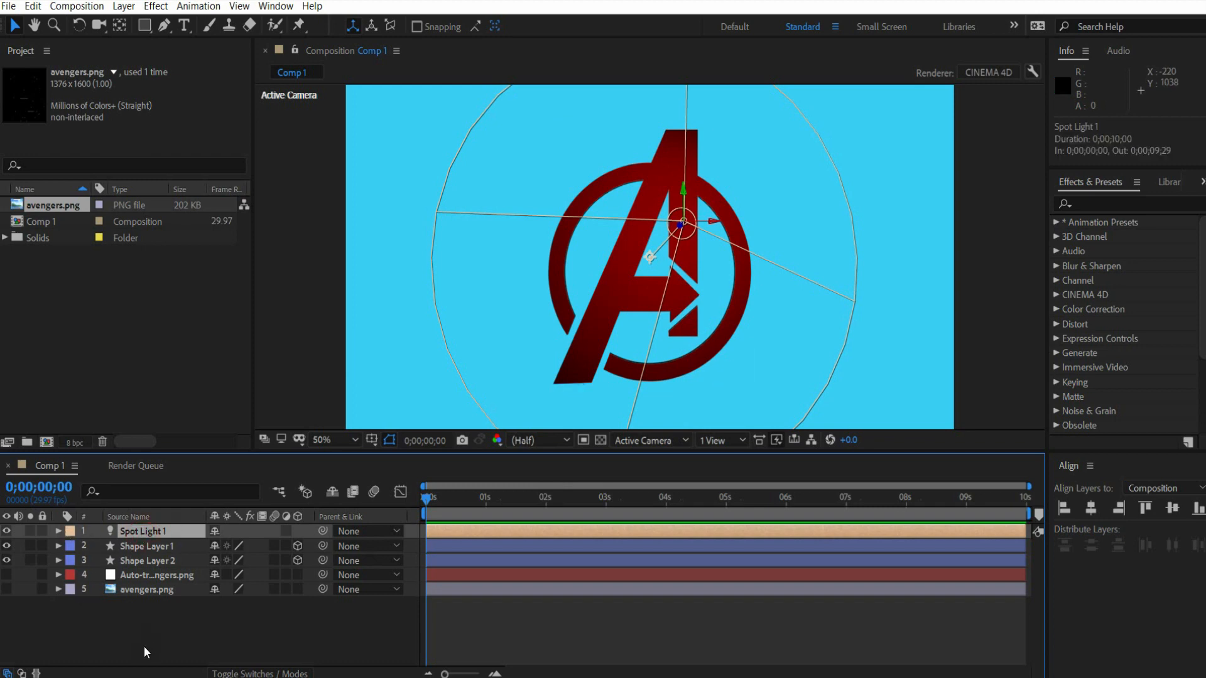
- Select Shape Layer 1 and Shape Layer 2, reveal their rotation properties and start Y Rotation keyframes at 0;00;00;00
click(138, 545)
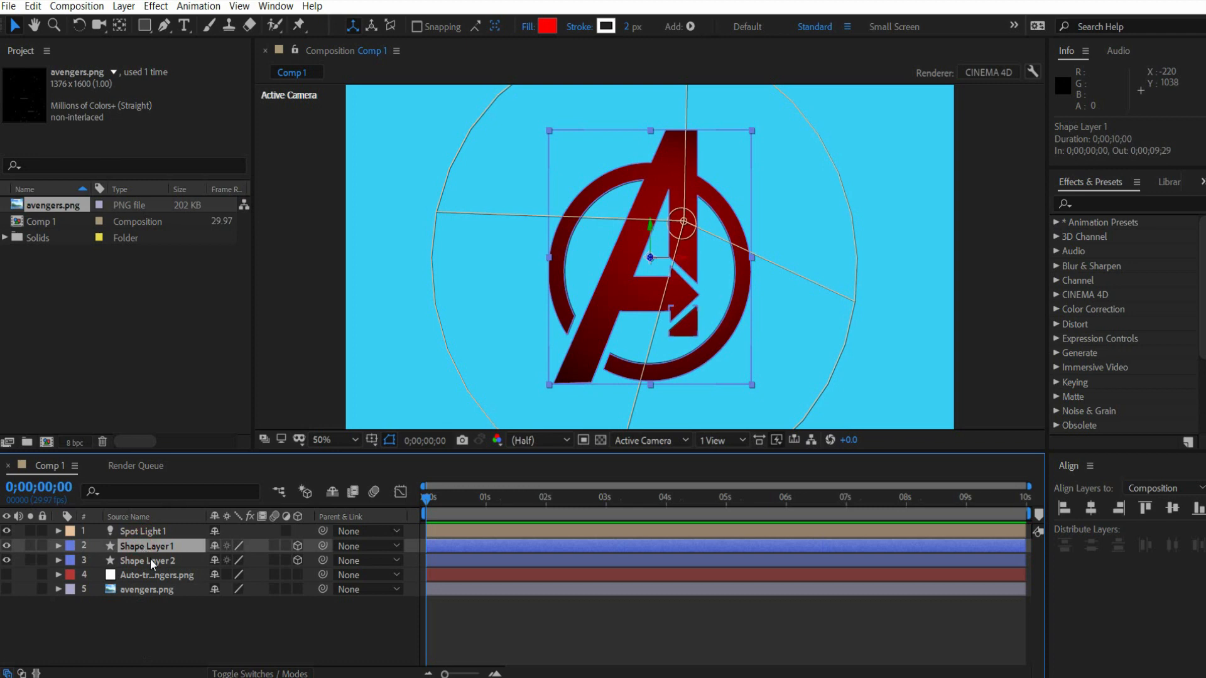
shift+click(150, 559)
scroll(649, 258, down, 2)
scroll(650, 258, up, 2)
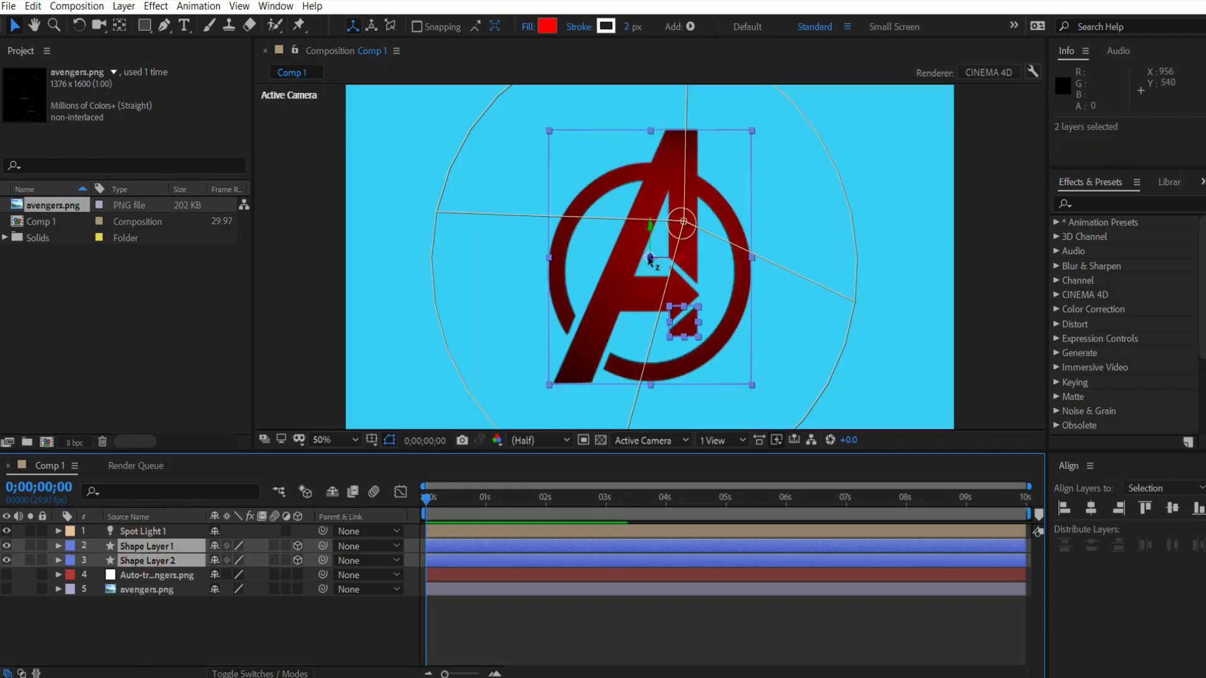
click(56, 548)
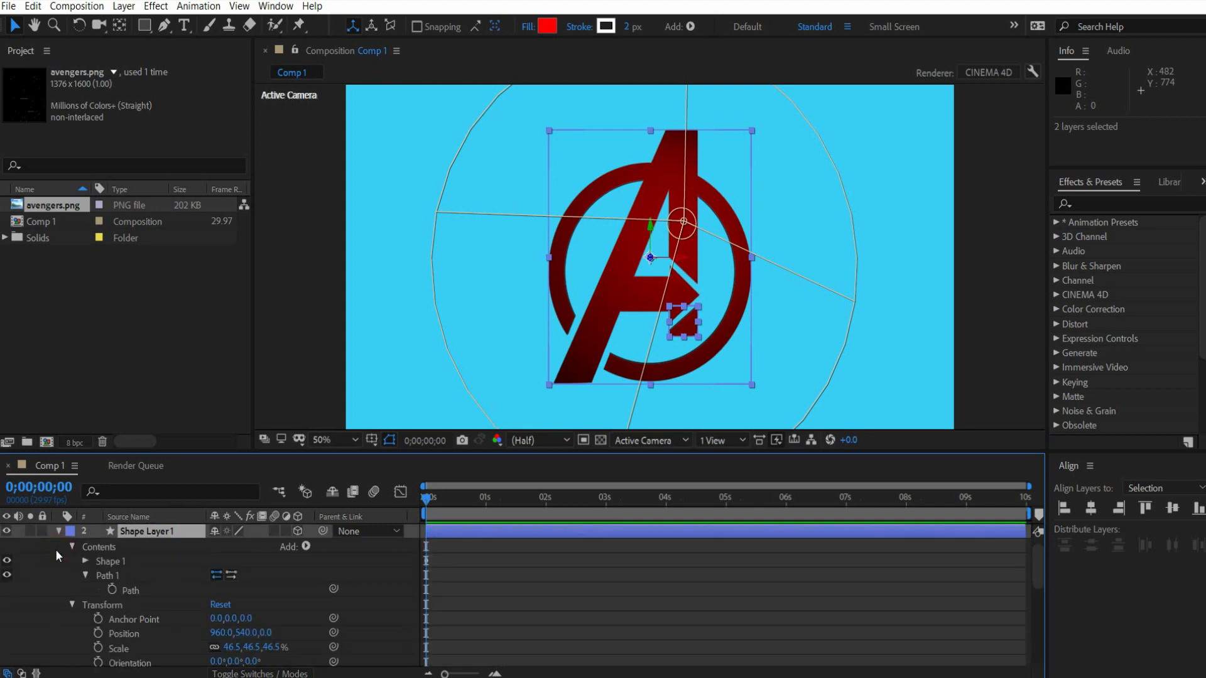
key(r)
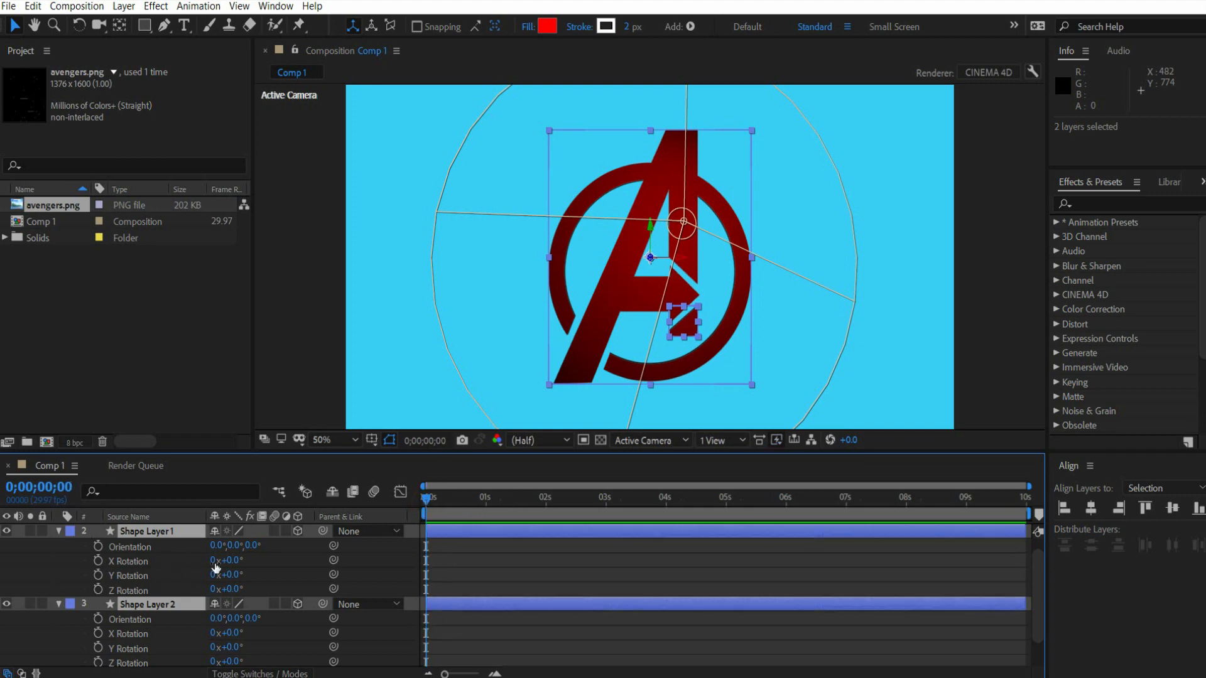
click(98, 576)
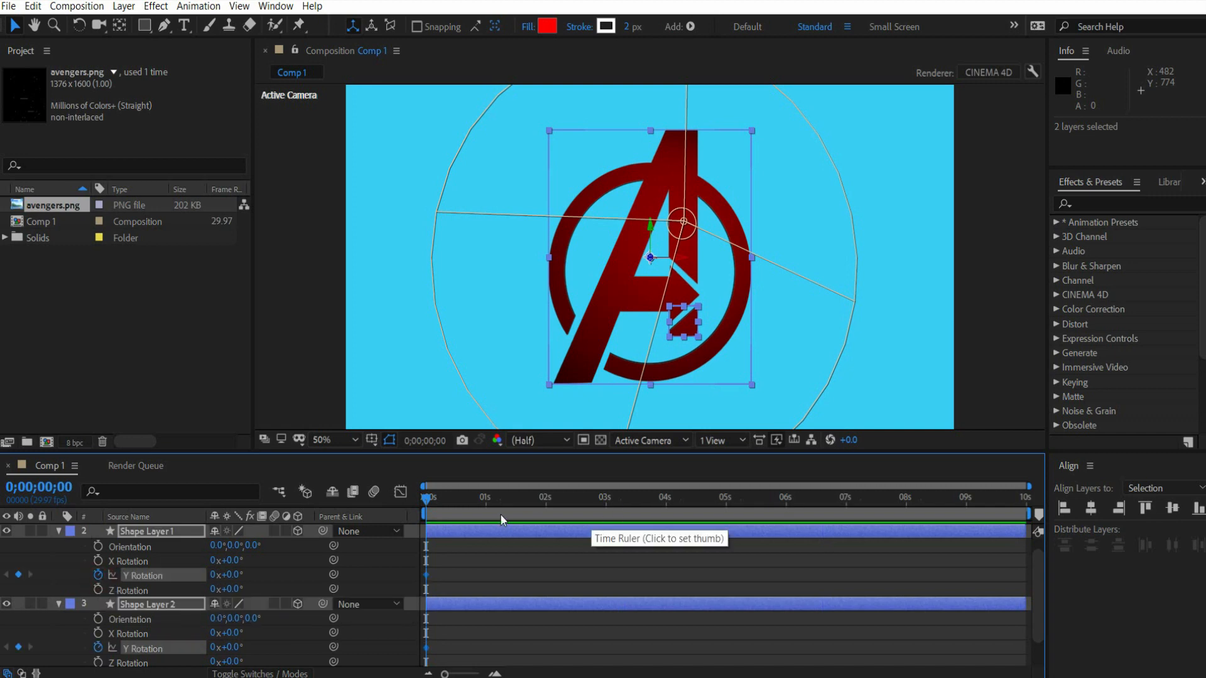
- Set the Y Rotation of both shape layers to 5 full revolutions at the last frame, 0;00;09;29
drag(428, 505, 1075, 492)
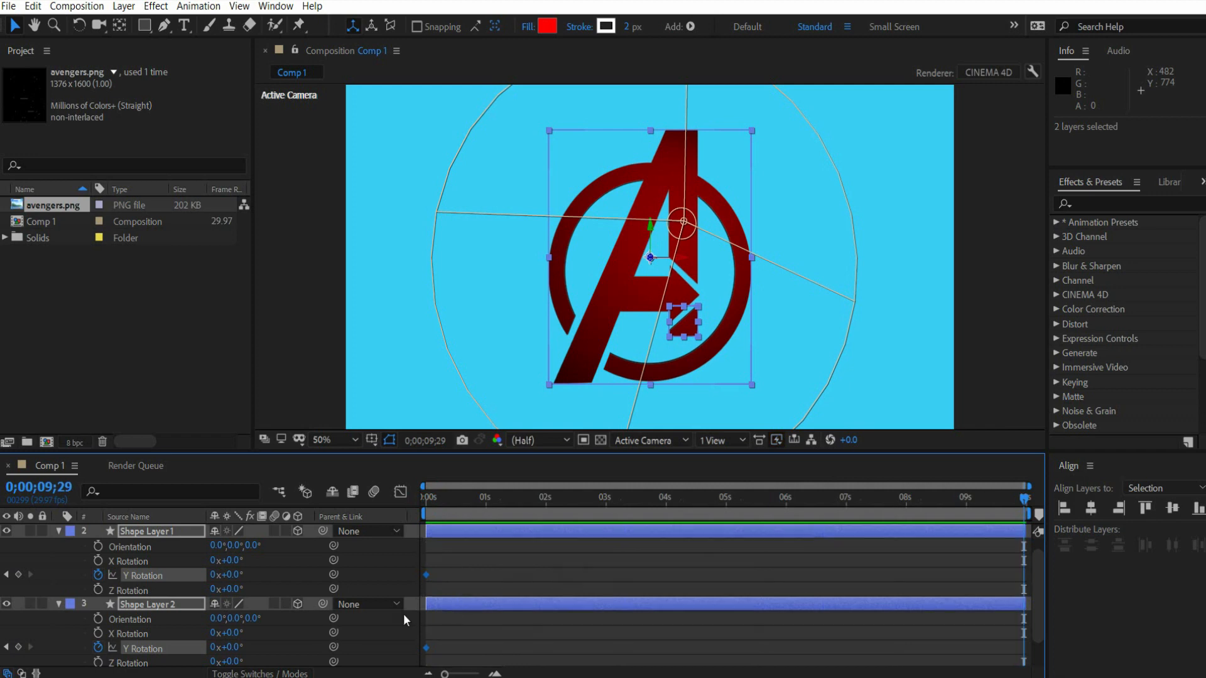
click(212, 576)
text(5)
key(Return)
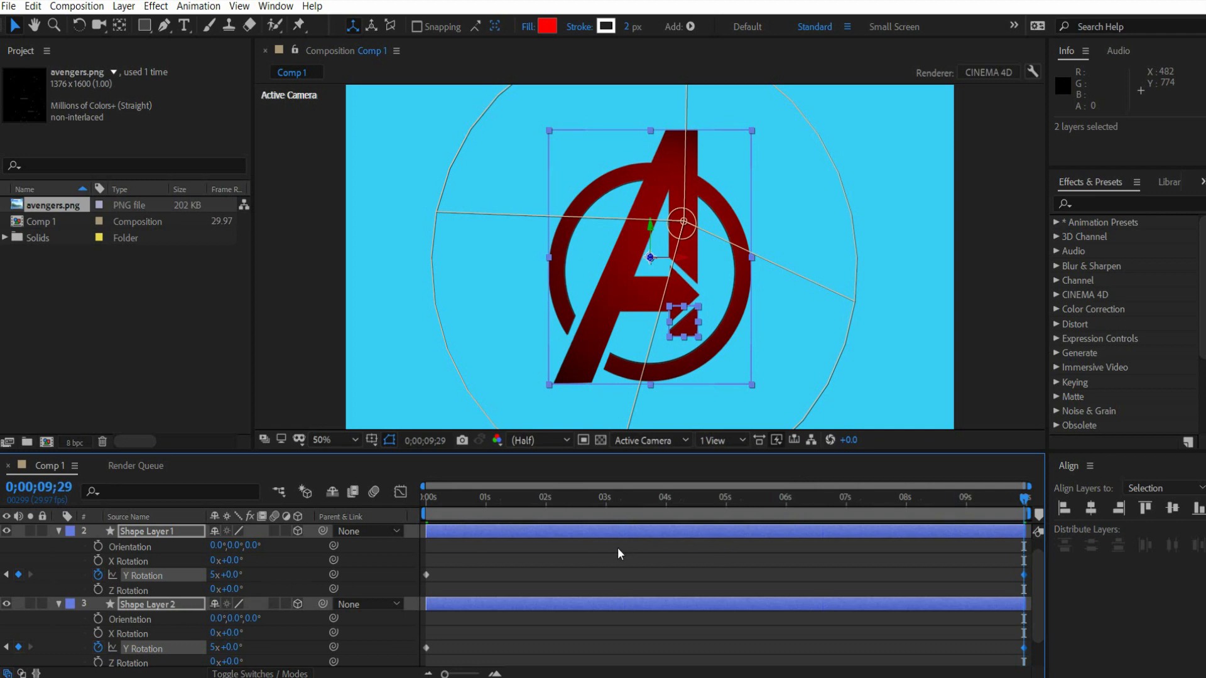
- Scrub from the first frame to about 0;00;02;22 to preview the logo's spin, and return to the start
drag(485, 496, 403, 510)
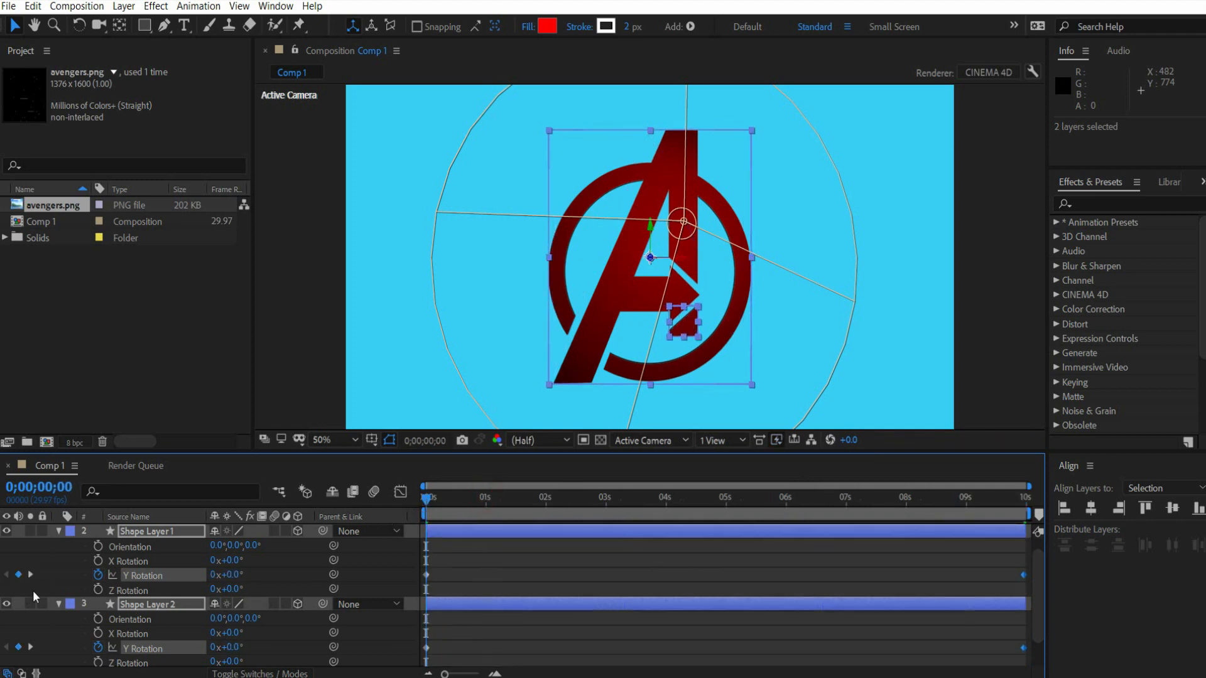
scroll(74, 563, up, 1)
drag(484, 496, 353, 514)
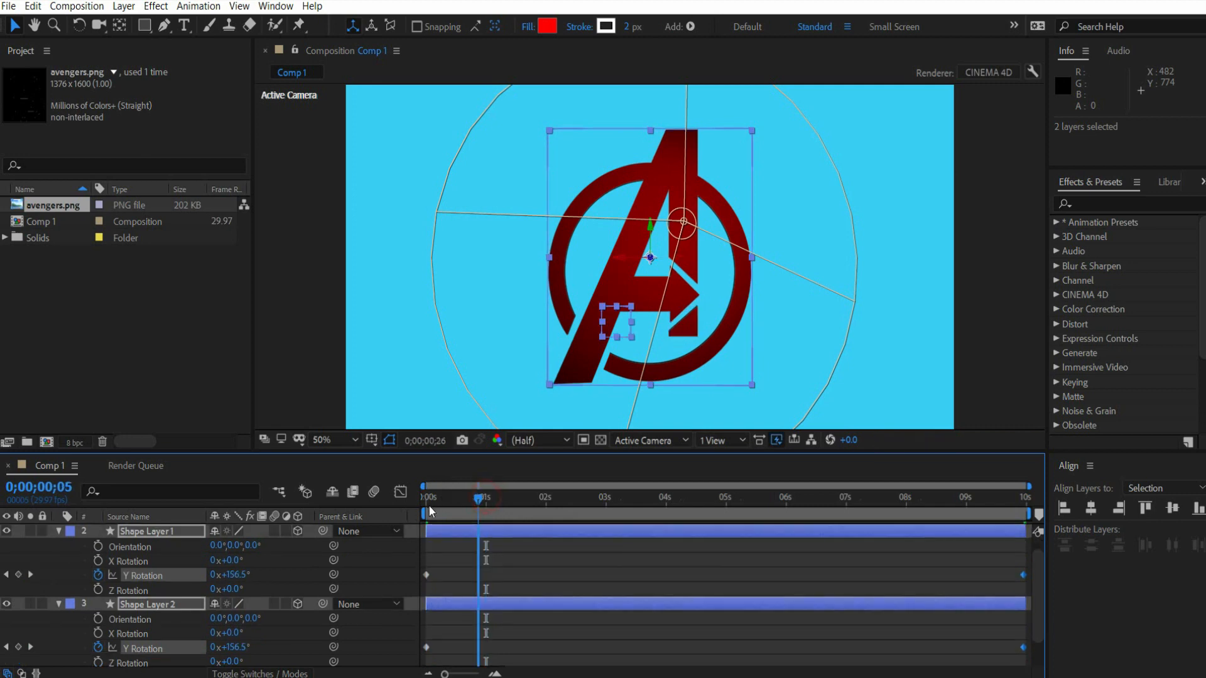
scroll(73, 563, up, 1)
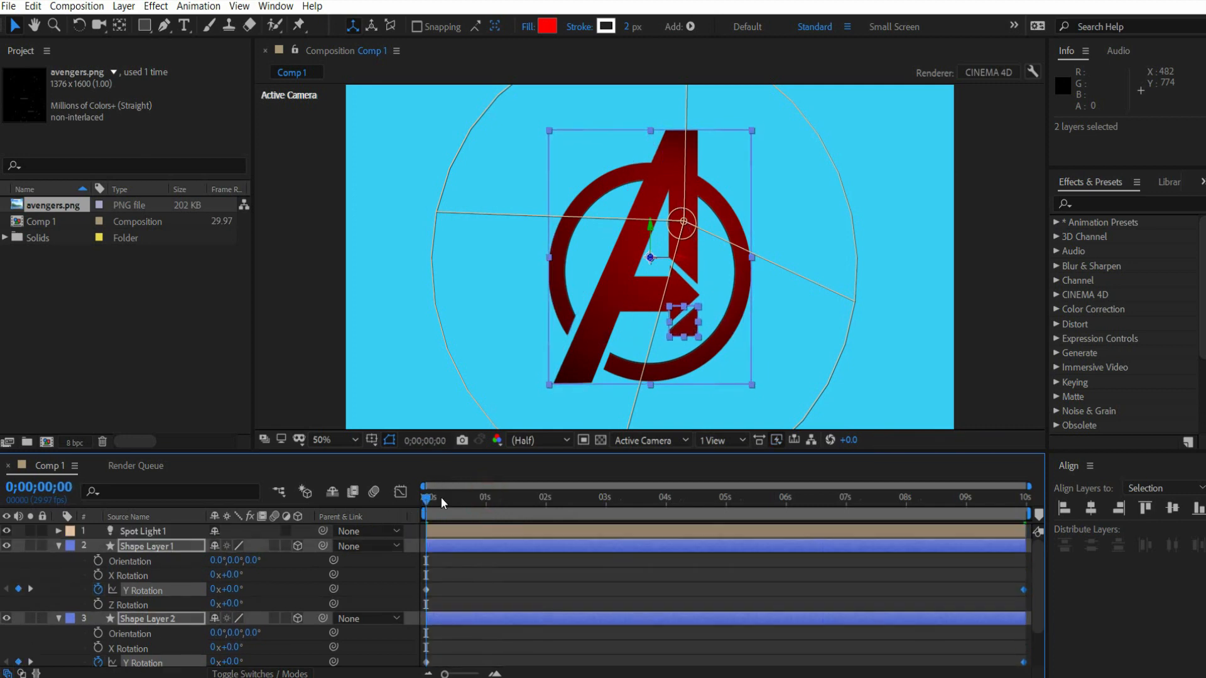
drag(428, 499, 594, 498)
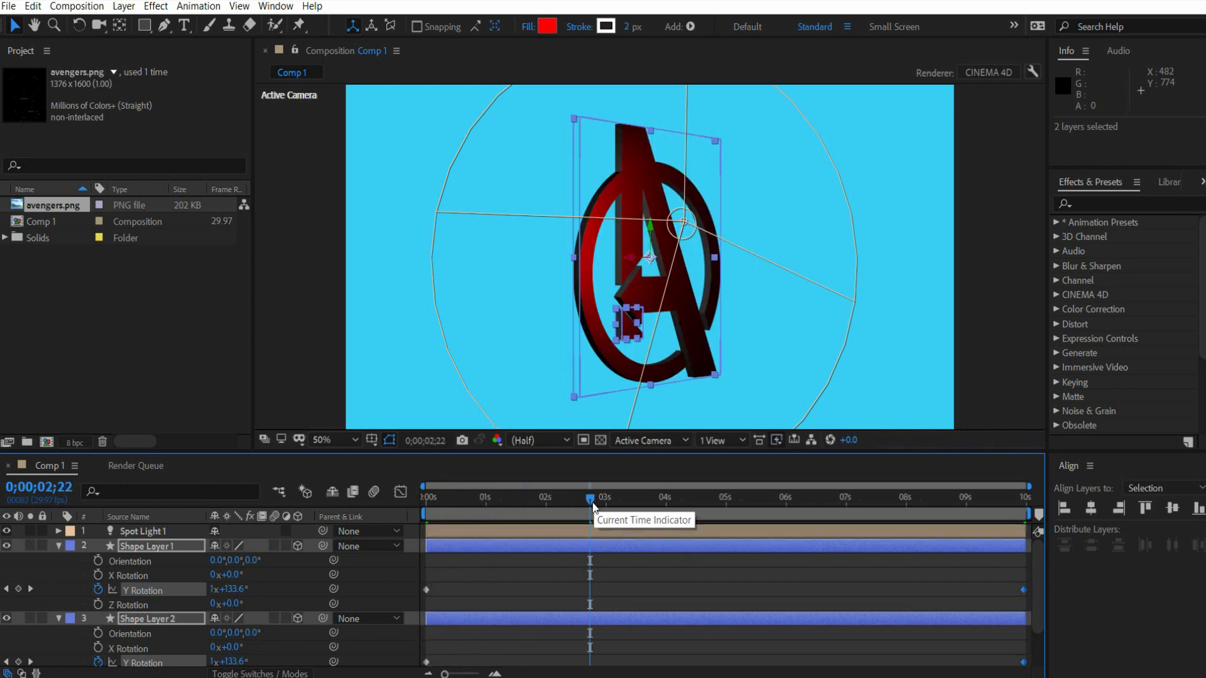
drag(454, 504, 398, 506)
scroll(107, 591, down, 3)
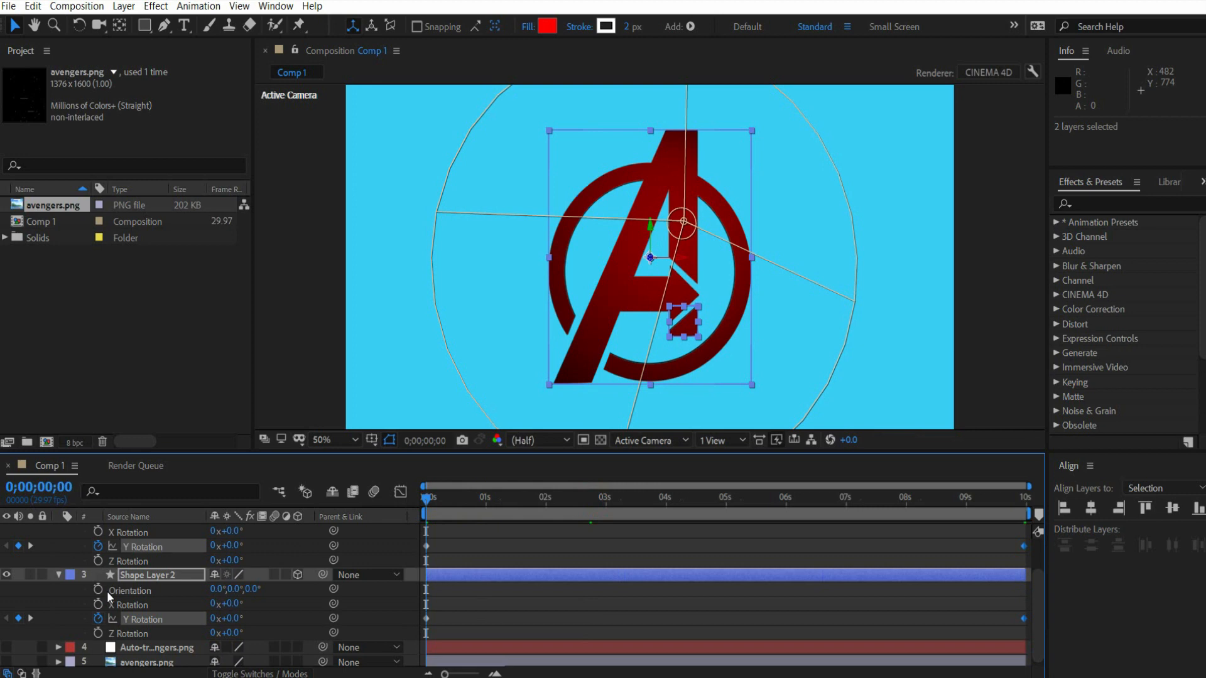